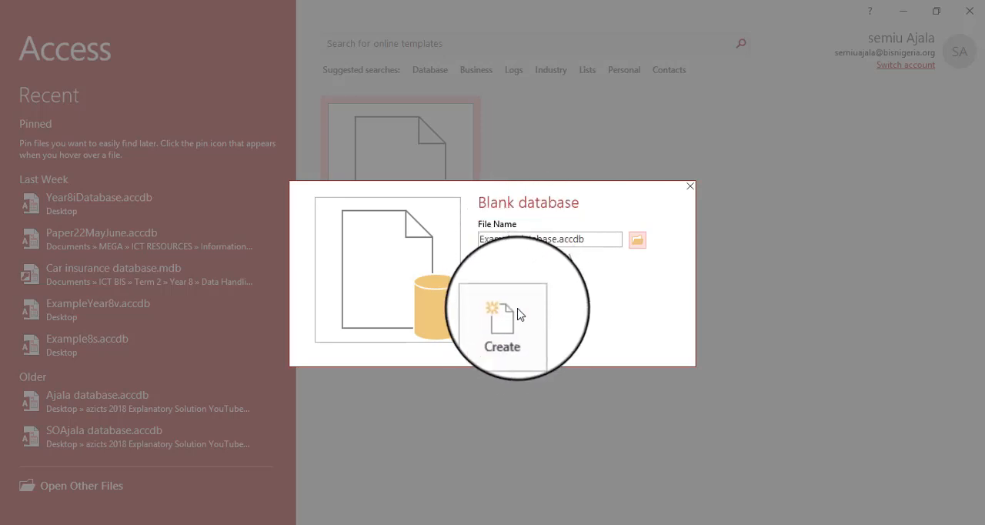
- Create the blank database with the file name Example database.accdb
{"action": "left_click", "coordinate": [514, 325]}
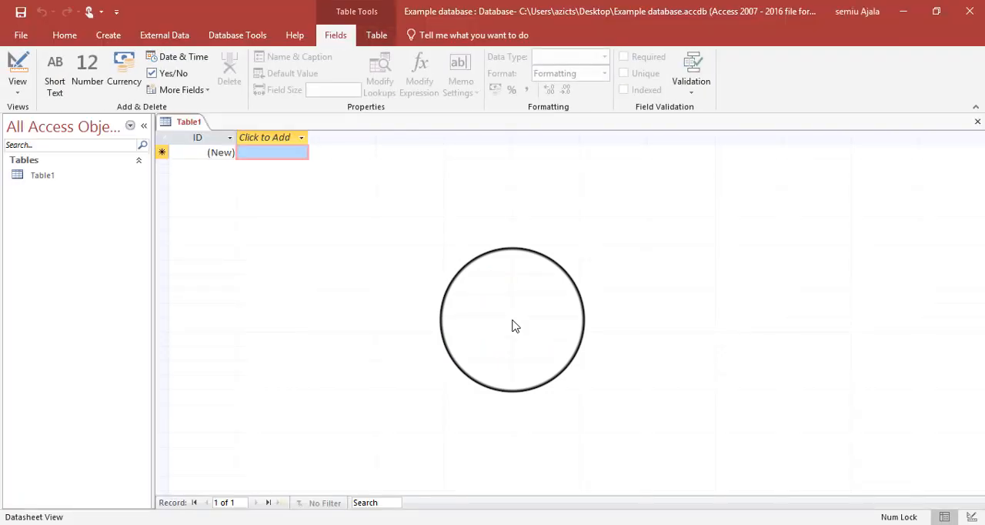
{"action": "left_click", "coordinate": [105, 37]}
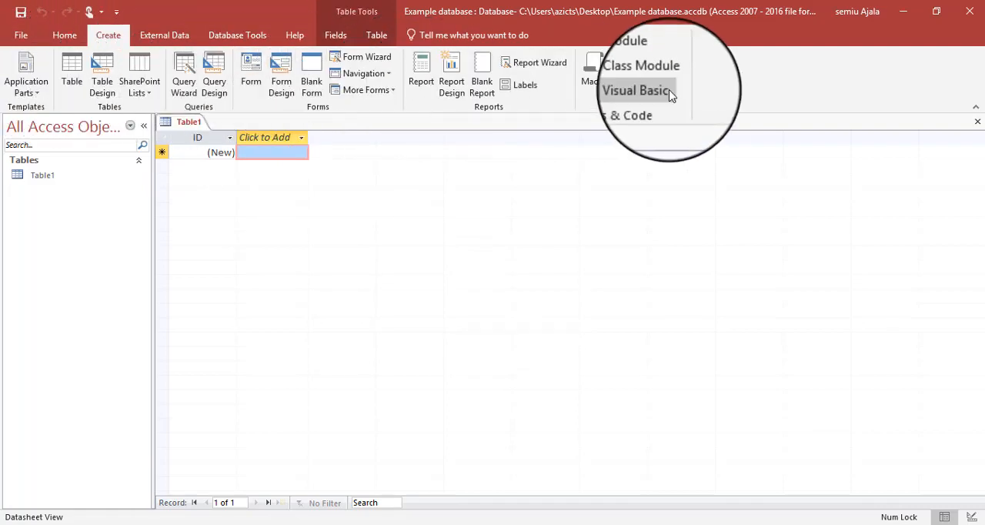
{"action": "left_click", "coordinate": [74, 41]}
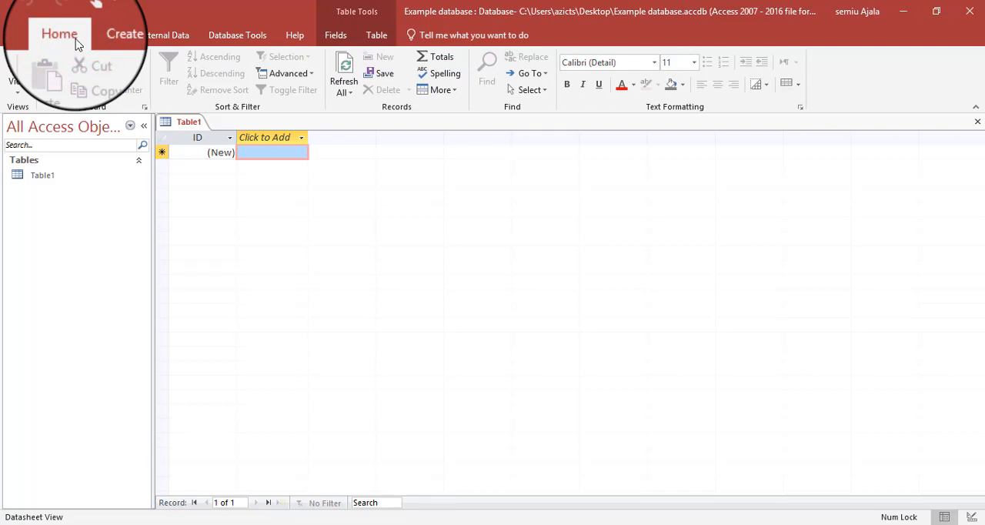
{"action": "left_click", "coordinate": [92, 35]}
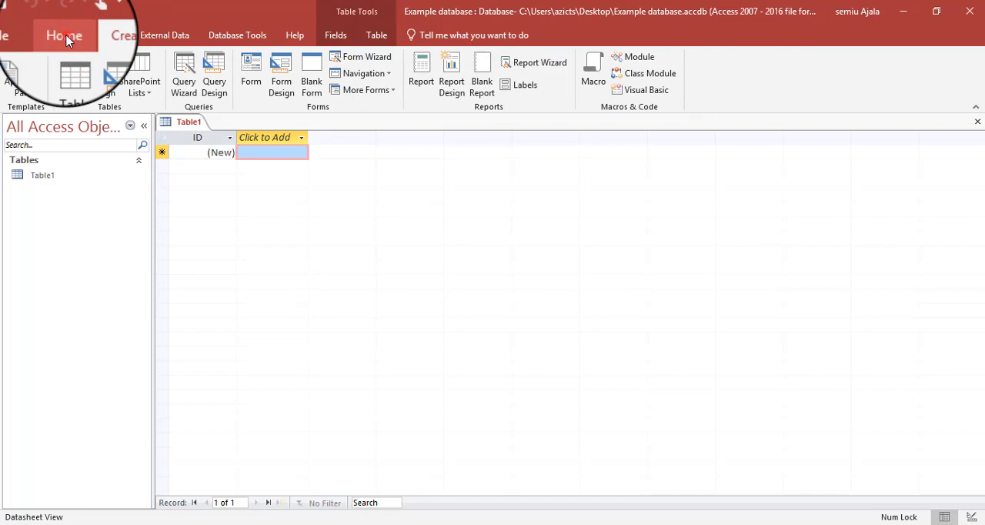
{"action": "left_click", "coordinate": [65, 36]}
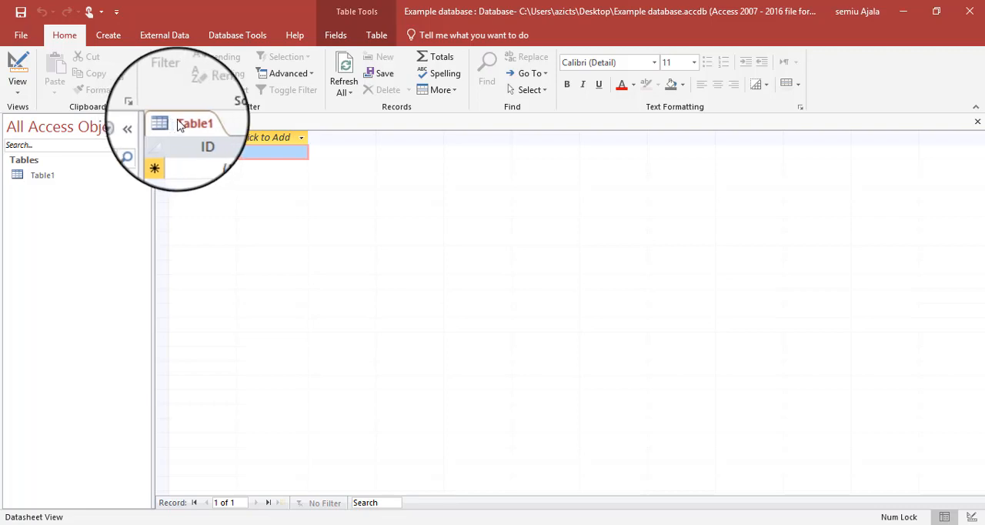
{"action": "left_click", "coordinate": [108, 35]}
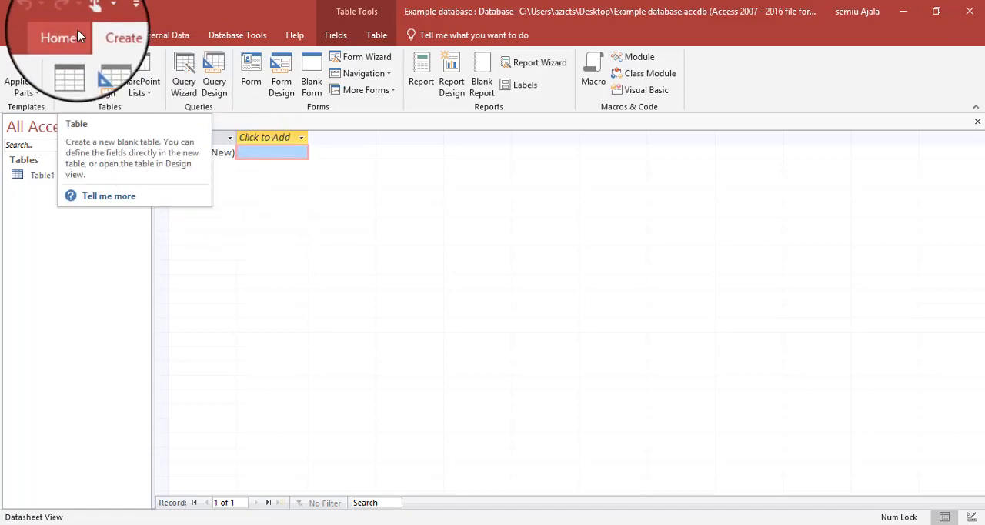
{"action": "left_click", "coordinate": [64, 34]}
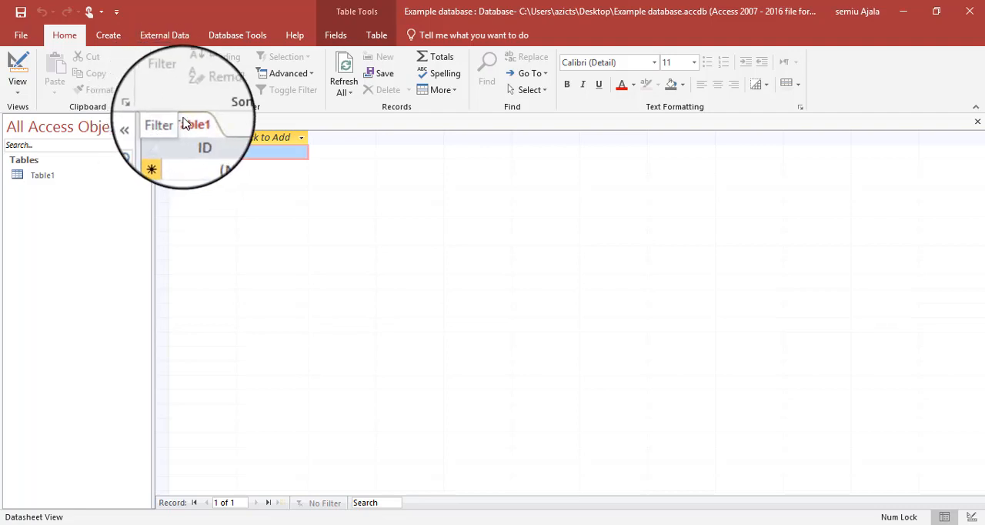
- Switch Table1 to Design View, saving the table under the name Sample Table
{"action": "left_click", "coordinate": [56, 177]}
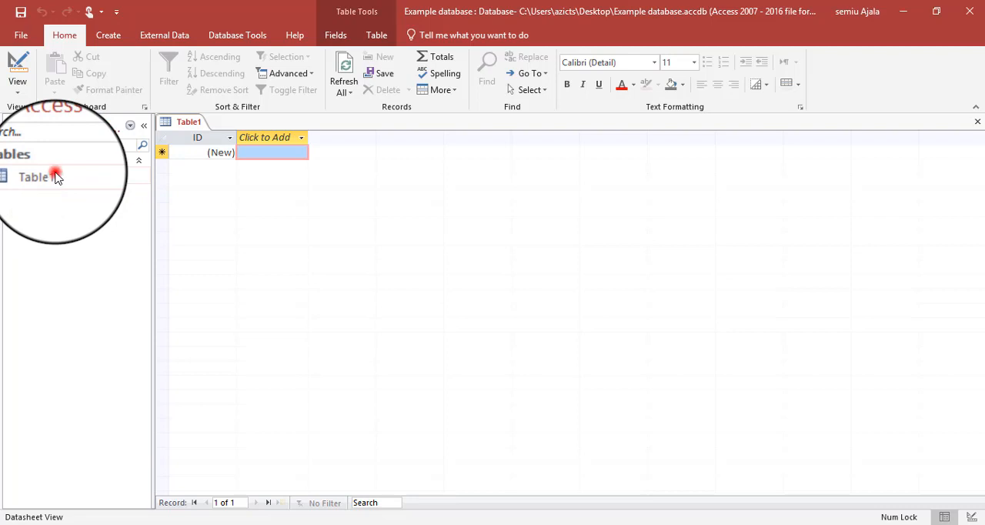
{"action": "left_click", "coordinate": [21, 100]}
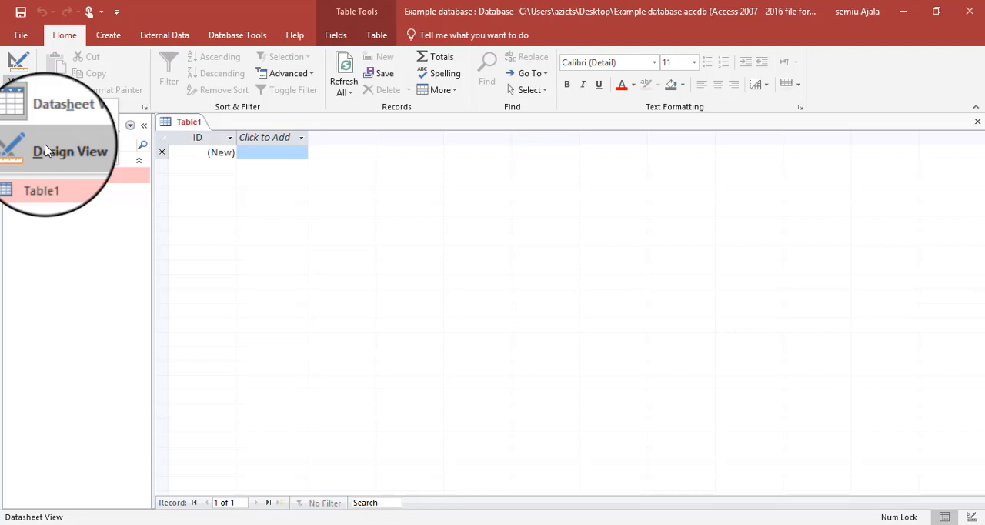
{"action": "left_click", "coordinate": [45, 149]}
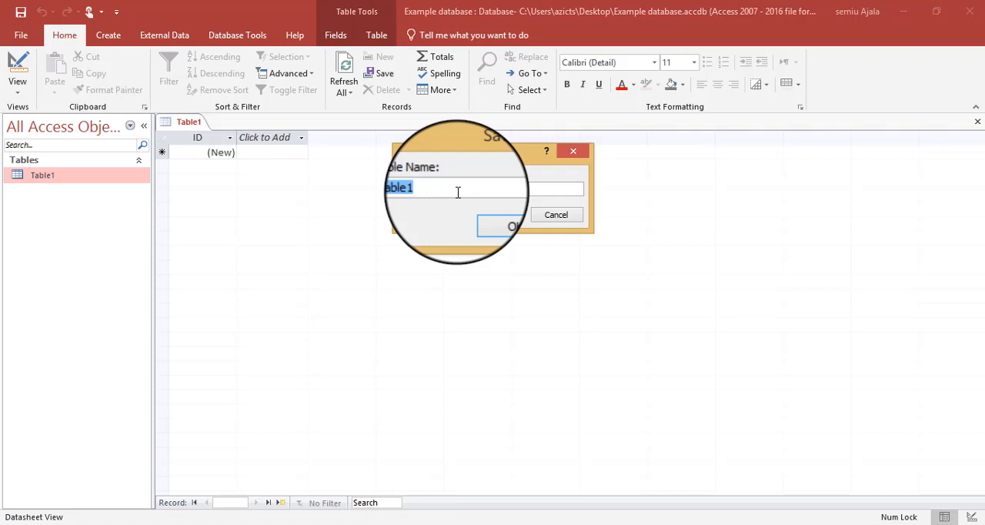
{"action": "key", "text": "BackSpace"}
{"action": "type", "text": "ample Tabl"}
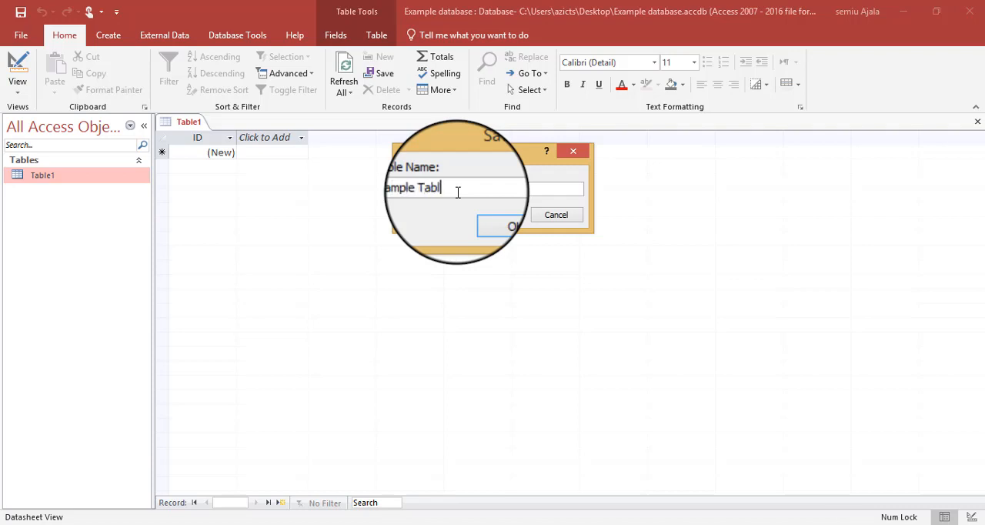
{"action": "type", "text": "e"}
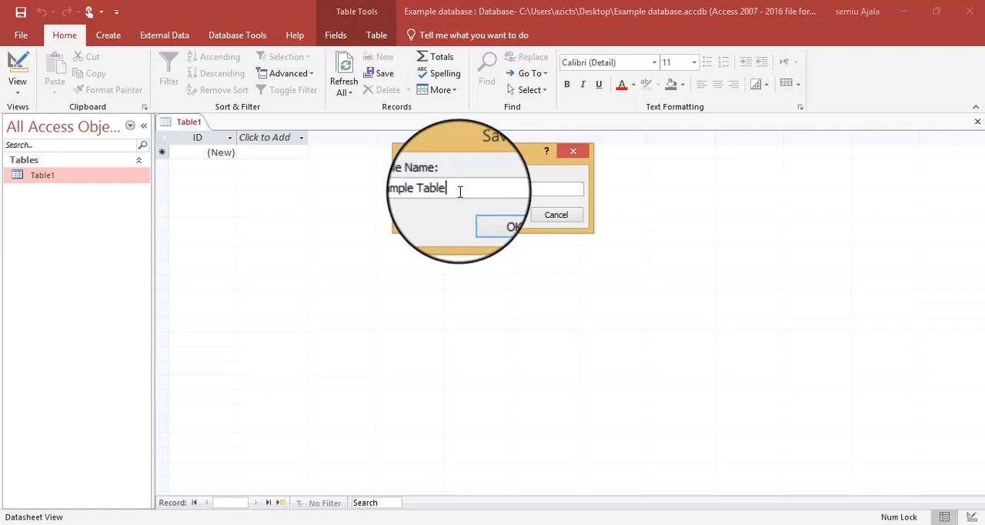
{"action": "left_click", "coordinate": [505, 223]}
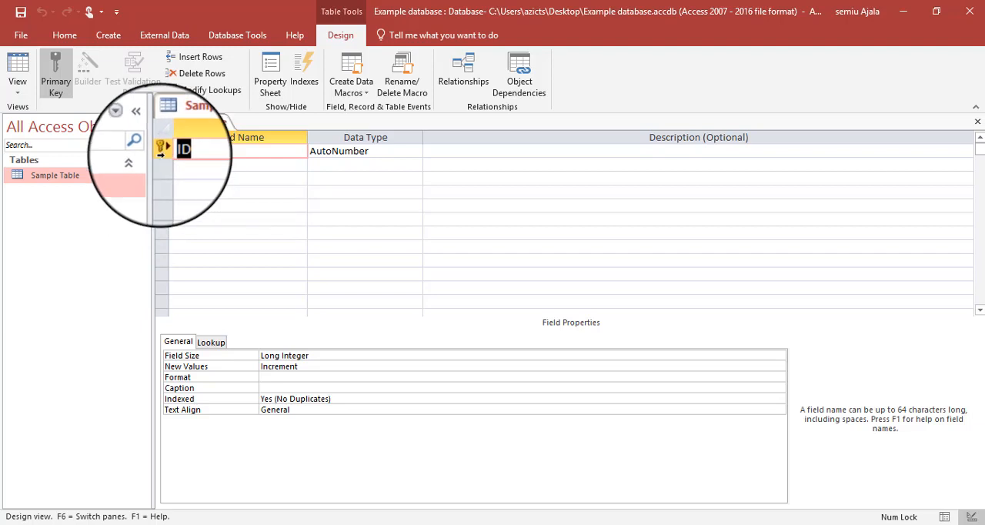
{"action": "left_click", "coordinate": [335, 158]}
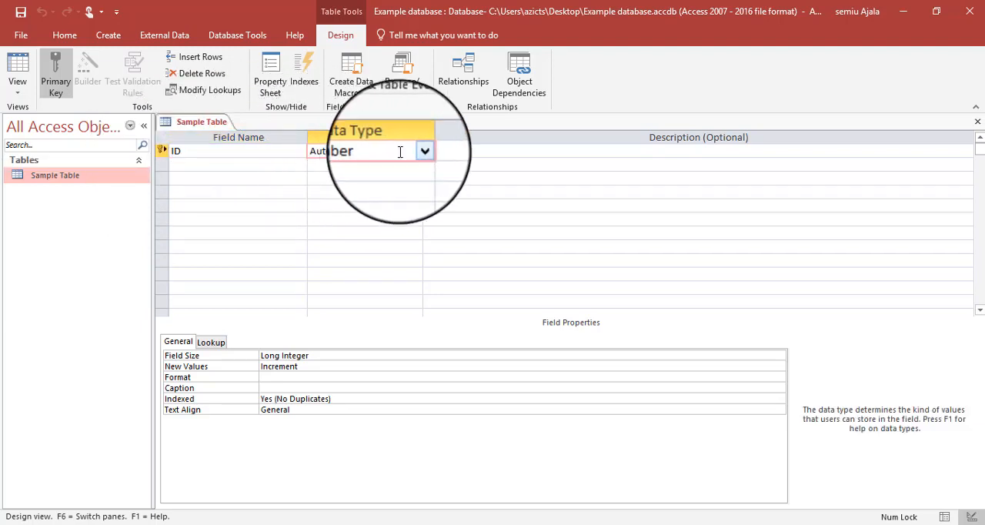
{"action": "left_click", "coordinate": [426, 151]}
{"action": "left_click", "coordinate": [416, 152]}
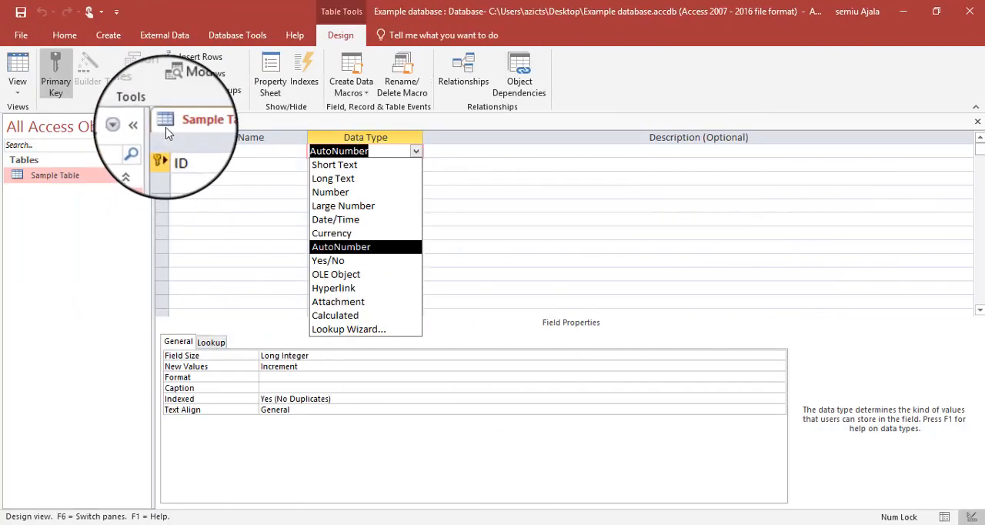
- Delete the default ID primary key field from Sample Table and confirm the deletion
{"action": "left_click", "coordinate": [162, 151]}
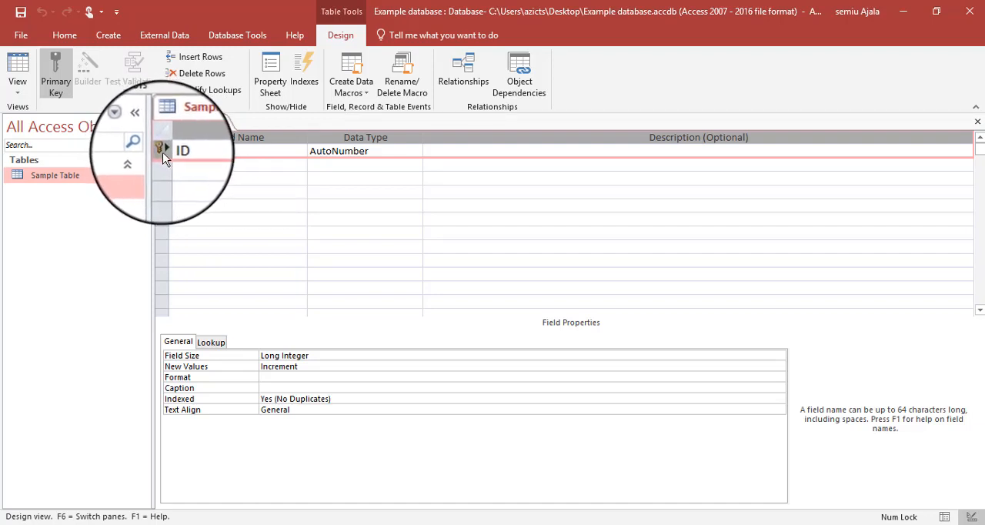
{"action": "right_click", "coordinate": [164, 153]}
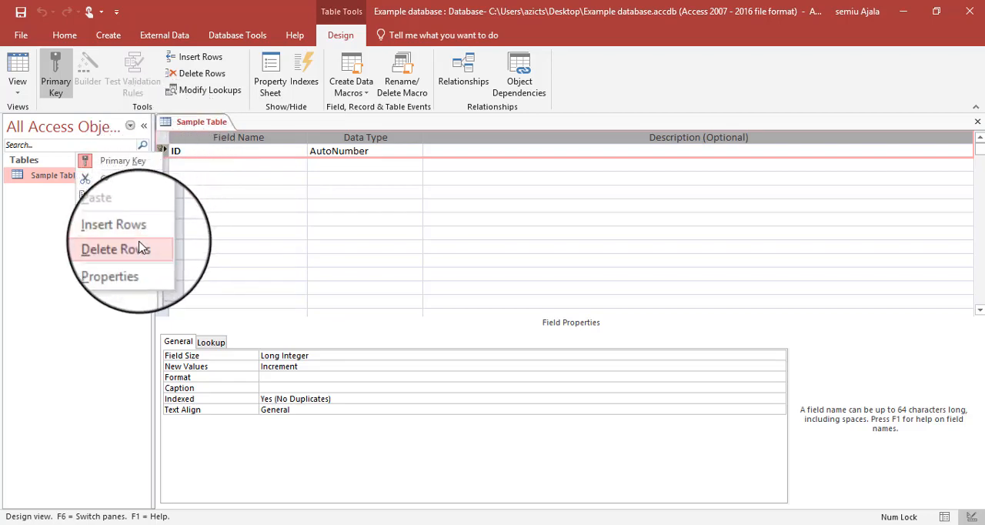
{"action": "left_click", "coordinate": [139, 248]}
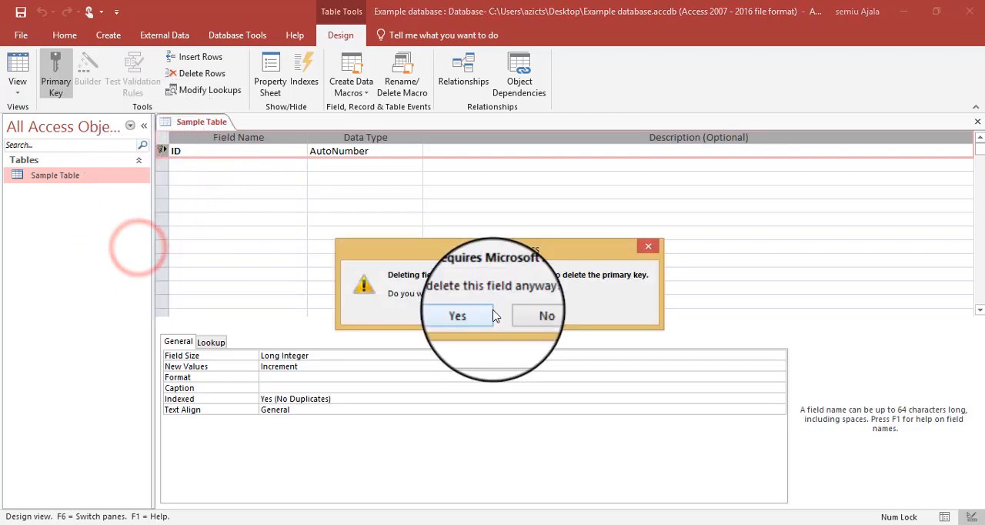
{"action": "left_click", "coordinate": [467, 315]}
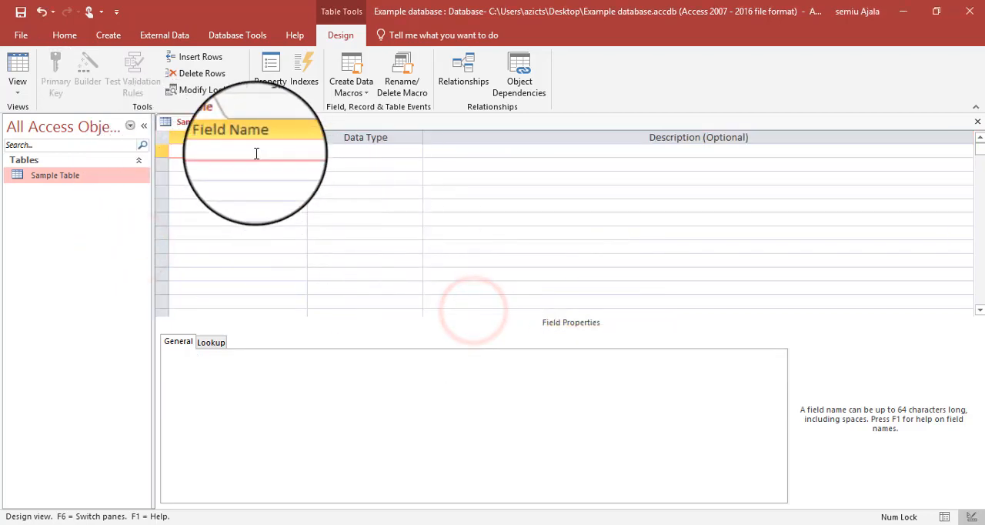
- Enter Title as the name of the first field in Sample Table
{"action": "left_click", "coordinate": [297, 147]}
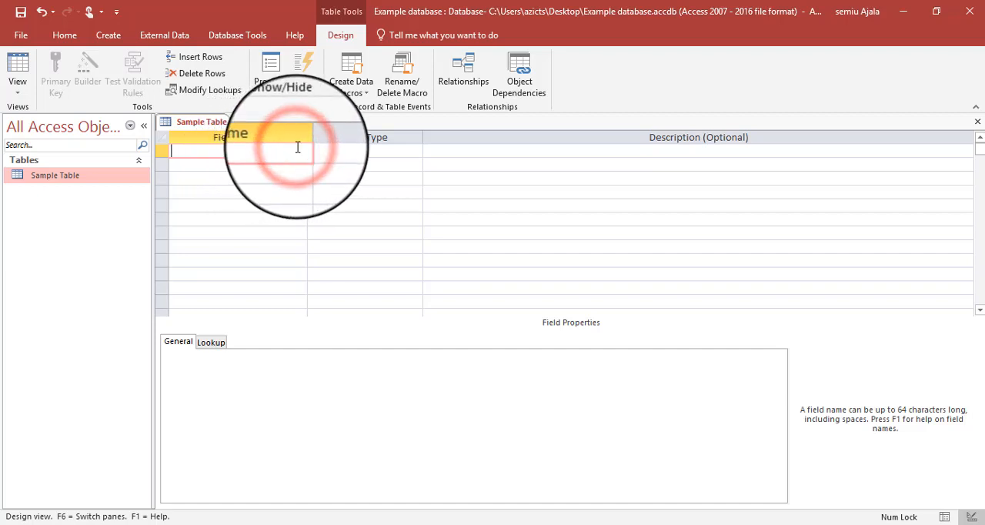
{"action": "key", "text": "Caps_Lock"}
{"action": "type", "text": "T"}
{"action": "key", "text": "Caps_Lock"}
{"action": "type", "text": "itle"}
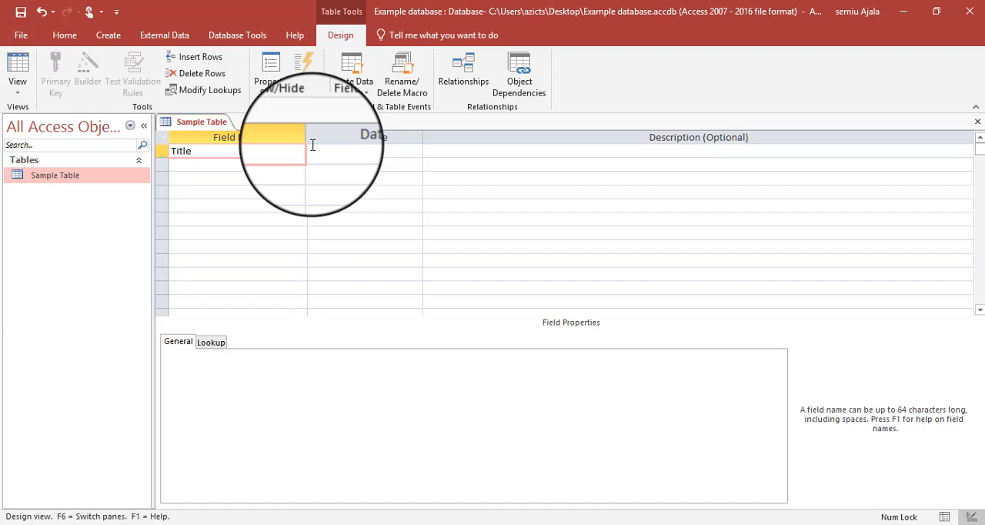
- Add a second field named First Name below Title
{"action": "left_click", "coordinate": [288, 167]}
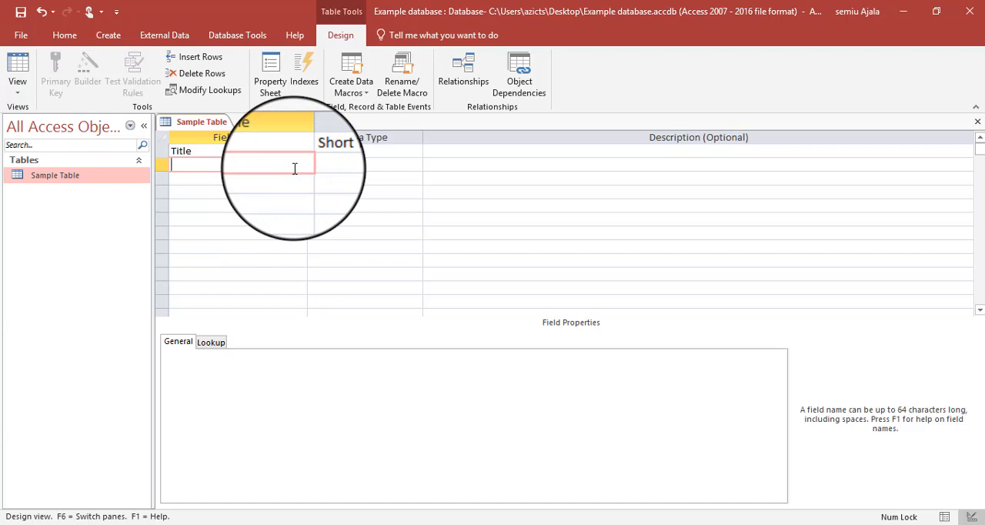
{"action": "type", "text": "f"}
{"action": "key", "text": "BackSpace"}
{"action": "key", "text": "Caps_Lock"}
{"action": "type", "text": "F"}
{"action": "key", "text": "Caps_Lock"}
{"action": "type", "text": "irst"}
{"action": "key", "text": "Caps_Lock"}
{"action": "type", "text": "N"}
{"action": "key", "text": "Caps_Lock"}
{"action": "type", "text": "ame"}
- Add a third field named Surname below First Name
{"action": "left_click", "coordinate": [288, 177]}
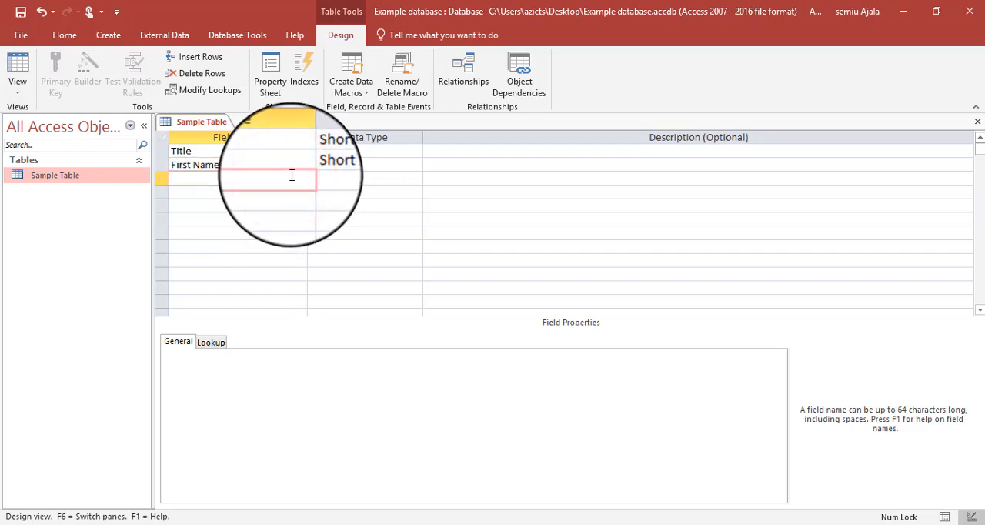
{"action": "key", "text": "Caps_Lock"}
{"action": "type", "text": "S"}
{"action": "key", "text": "Caps_Lock"}
{"action": "type", "text": "urname"}
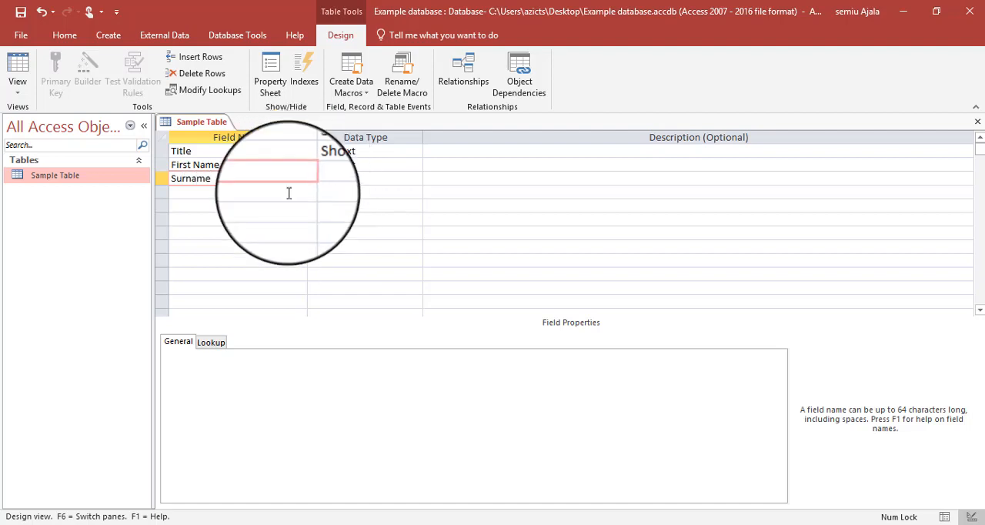
- Add a fourth field named Date of Birth below Surname
{"action": "left_click", "coordinate": [280, 197]}
{"action": "key", "text": "Caps_Lock"}
{"action": "type", "text": "D"}
{"action": "key", "text": "Caps_Lock"}
{"action": "type", "text": "ate of"}
{"action": "key", "text": "Caps_Lock"}
{"action": "type", "text": "B"}
{"action": "key", "text": "Caps_Lock"}
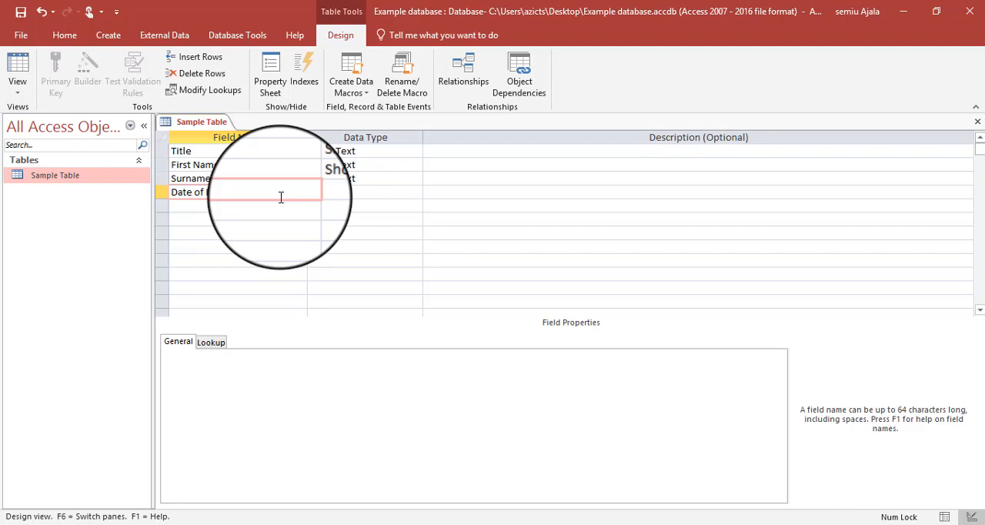
- Add a fifth field named "What is your marital status?" below Date of Birth
{"action": "left_click", "coordinate": [269, 207]}
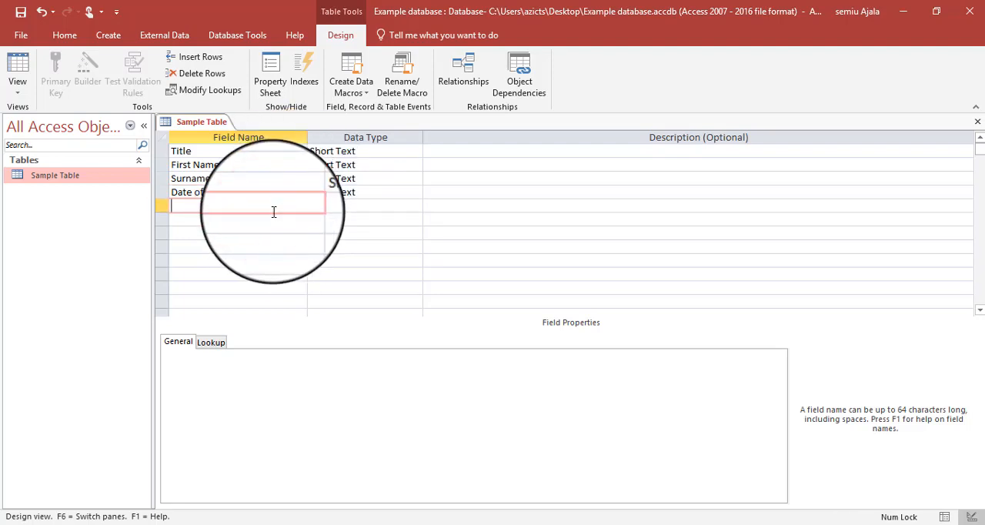
{"action": "key", "text": "Caps_Lock"}
{"action": "type", "text": "W"}
{"action": "key", "text": "Caps_Lock"}
{"action": "type", "text": "hat is your marit"}
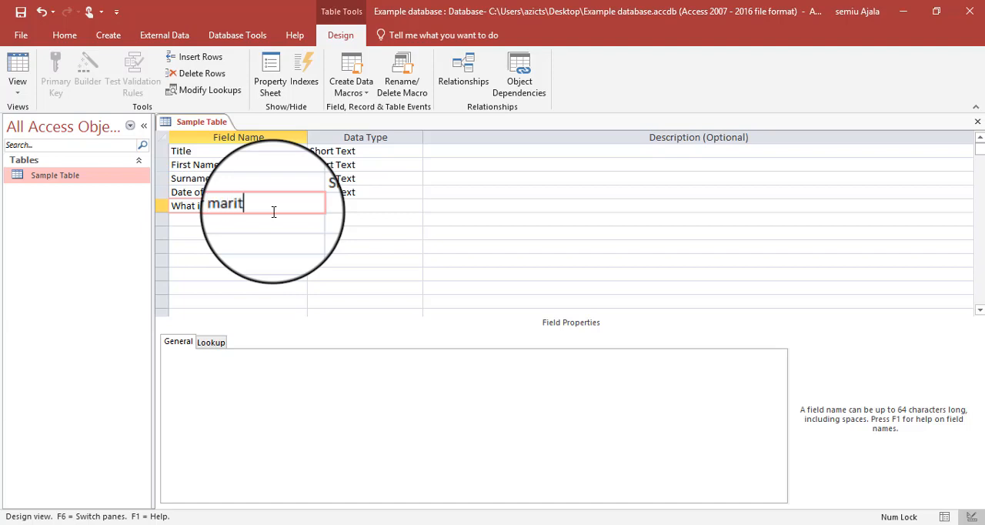
{"action": "type", "text": "al status?"}
{"action": "left_click", "coordinate": [341, 193]}
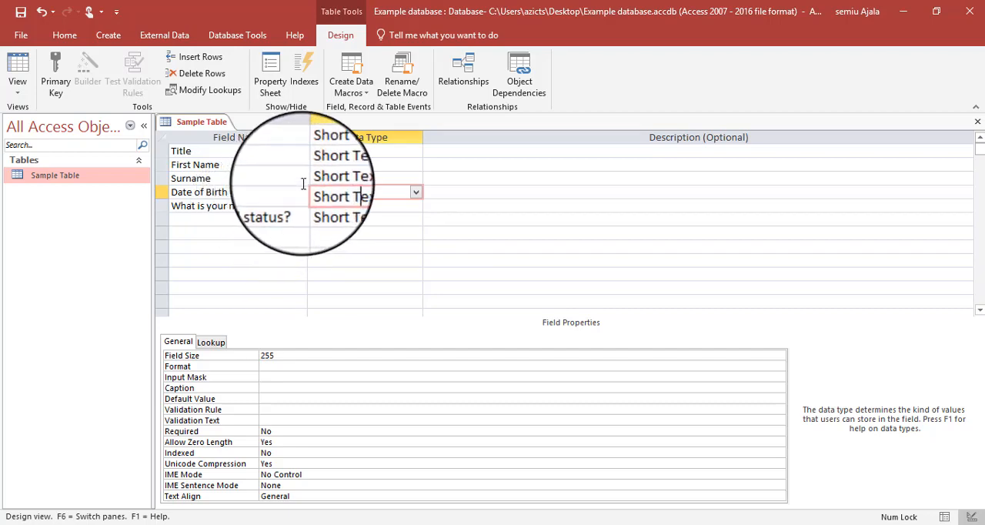
- Choose Short Text as the Title field's data type and check the data types of First Name and Surname
{"action": "left_click", "coordinate": [360, 151]}
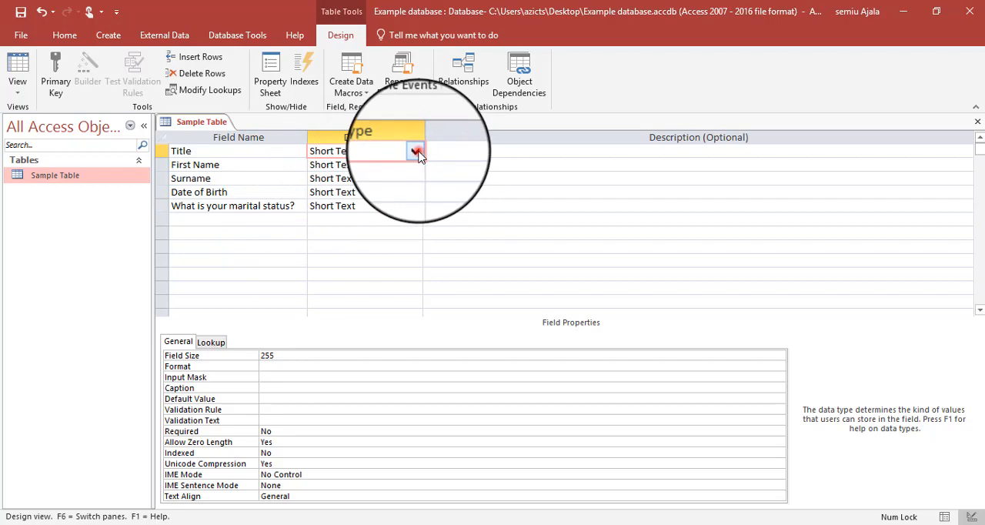
{"action": "left_click", "coordinate": [413, 151]}
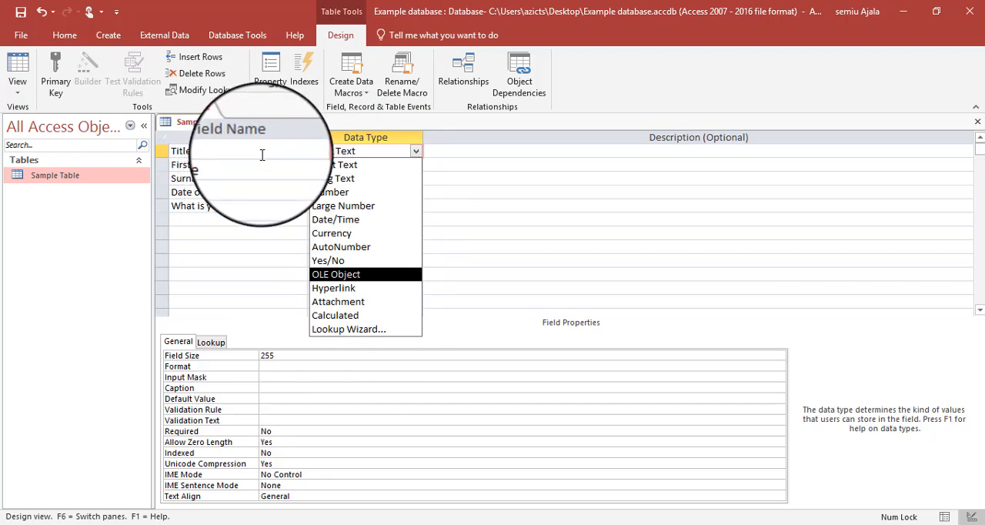
{"action": "left_click", "coordinate": [332, 166]}
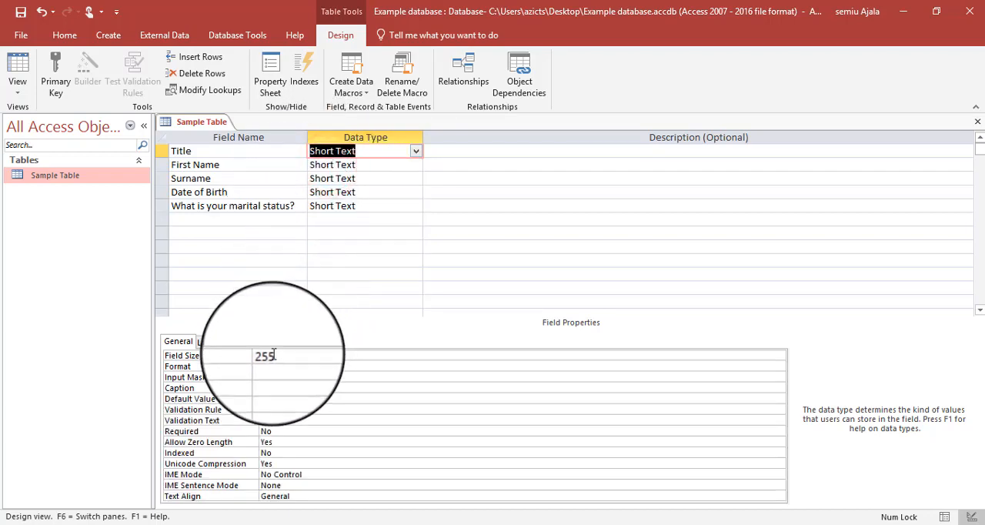
{"action": "left_click", "coordinate": [366, 163]}
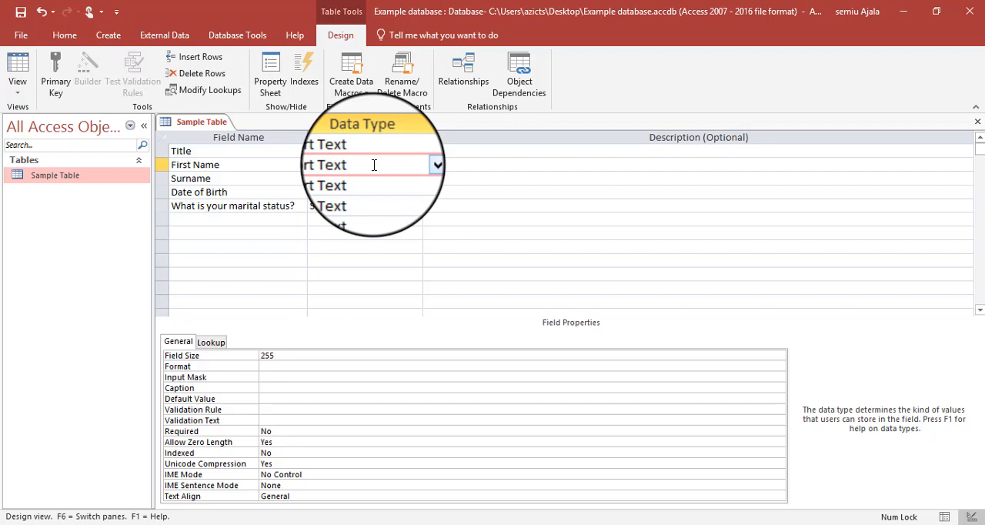
{"action": "left_click", "coordinate": [369, 180]}
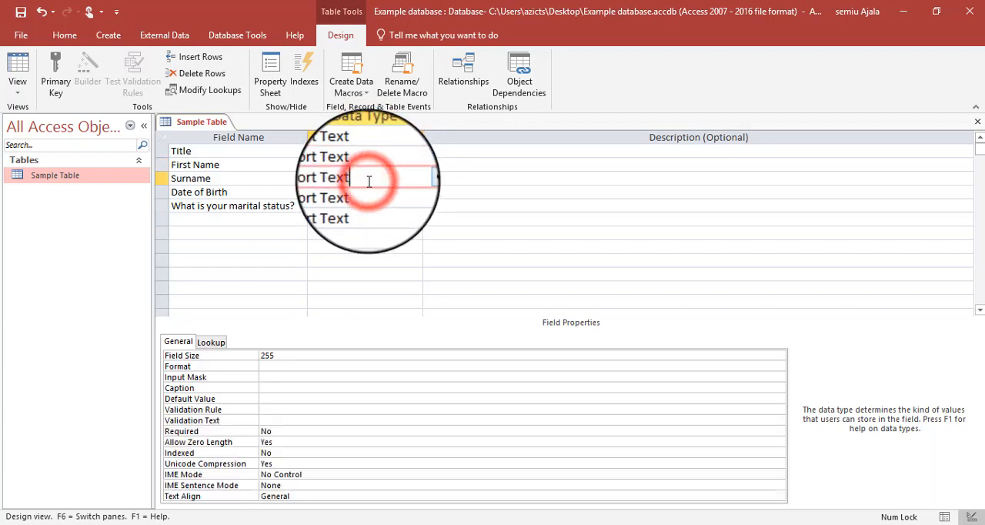
- Change the Date of Birth field's data type to Date/Time
{"action": "left_click", "coordinate": [363, 192]}
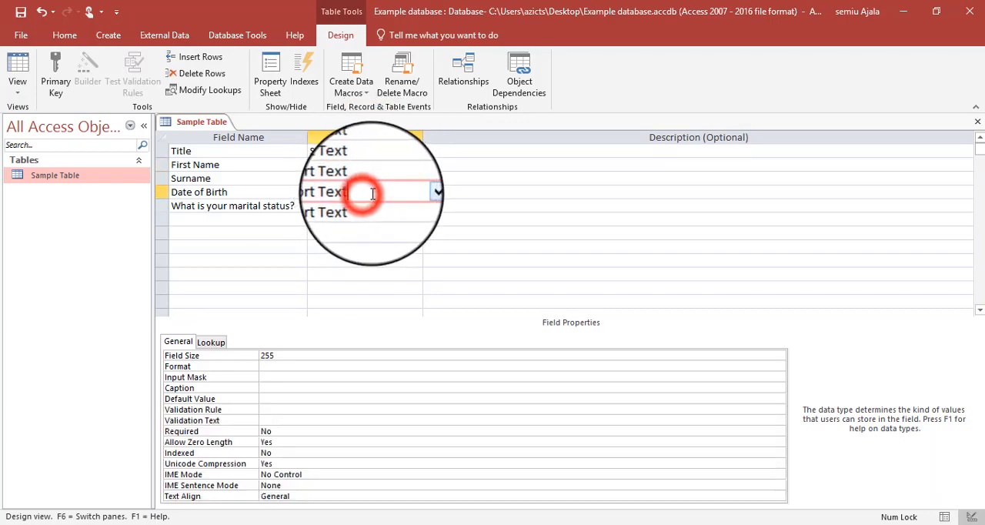
{"action": "left_click", "coordinate": [415, 193]}
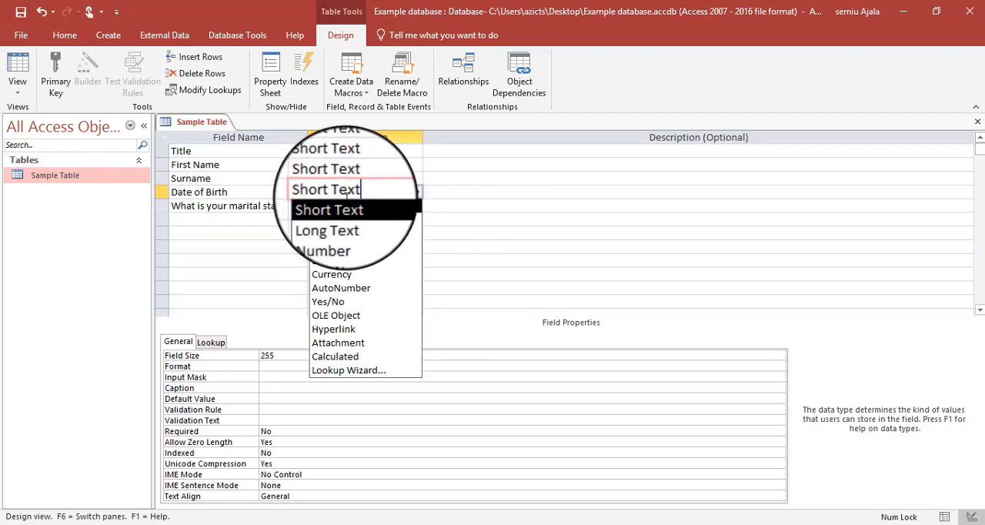
{"action": "left_click", "coordinate": [337, 262]}
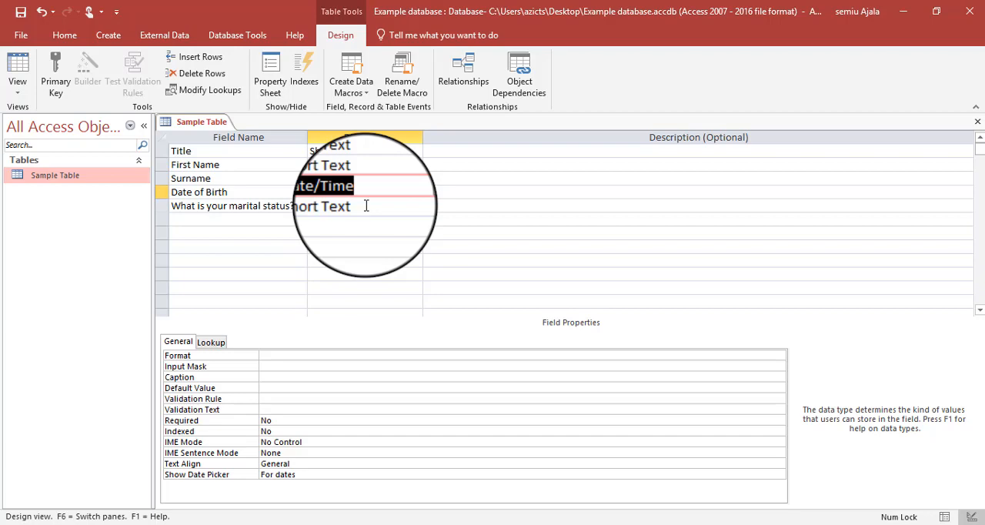
- Start the Lookup Wizard for the "What is your marital status?" field and choose to type in the values
{"action": "left_click", "coordinate": [366, 206]}
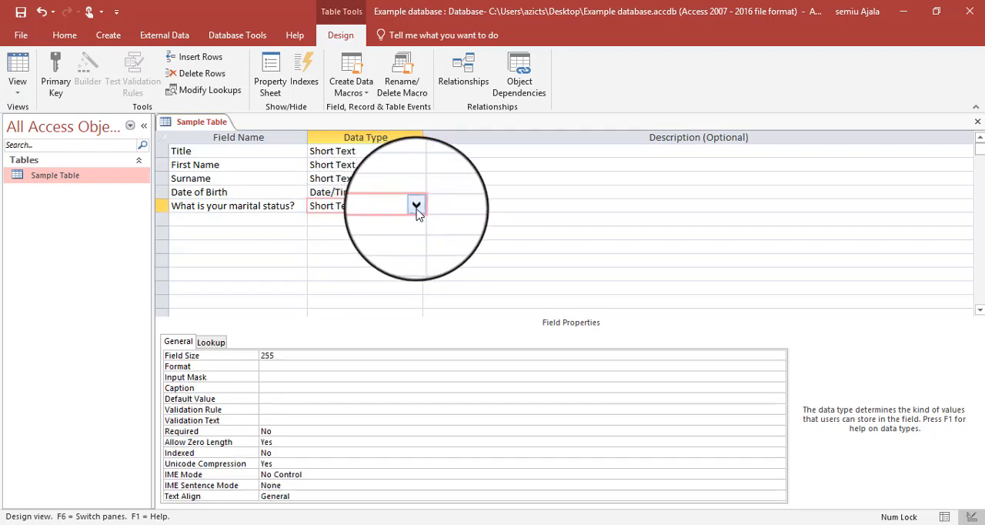
{"action": "left_click", "coordinate": [418, 207]}
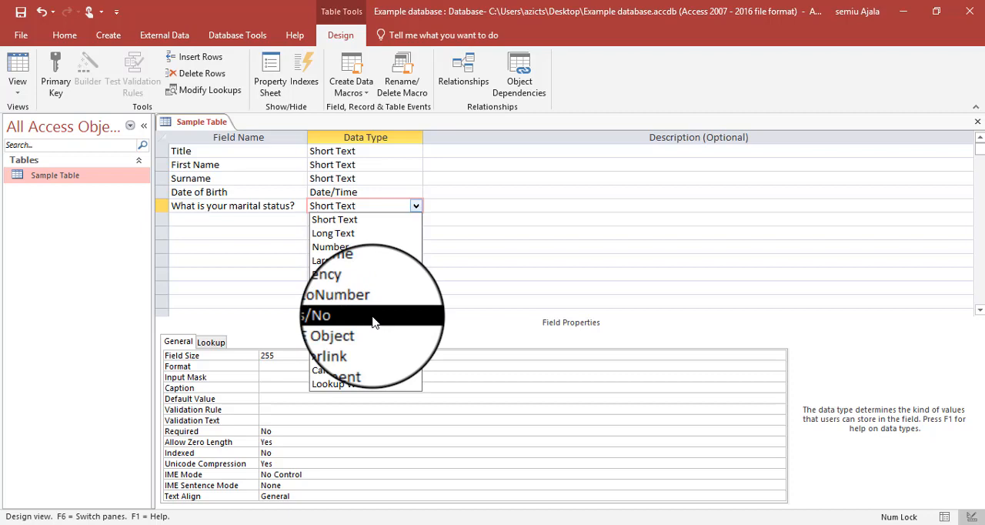
{"action": "left_click", "coordinate": [354, 387]}
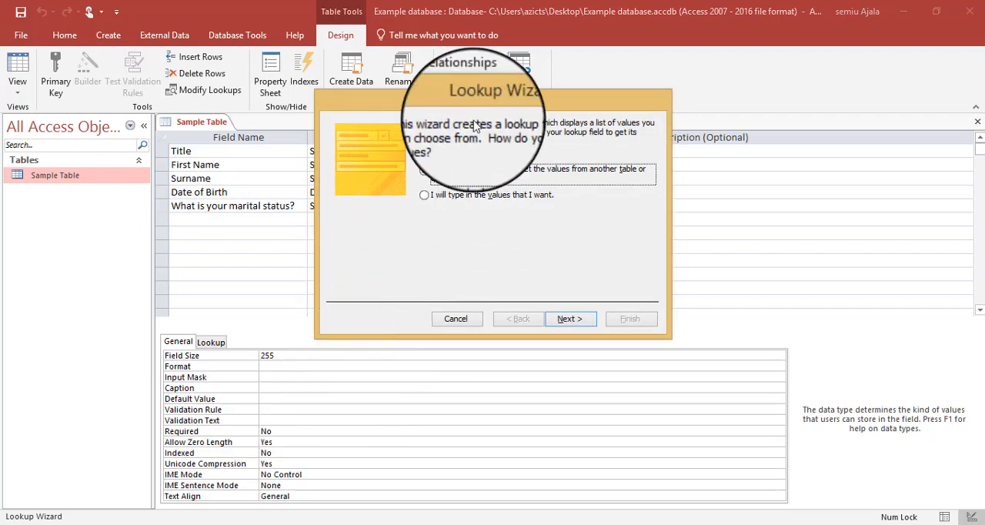
{"action": "left_click_drag", "start_coordinate": [483, 112], "coordinate": [353, 111]}
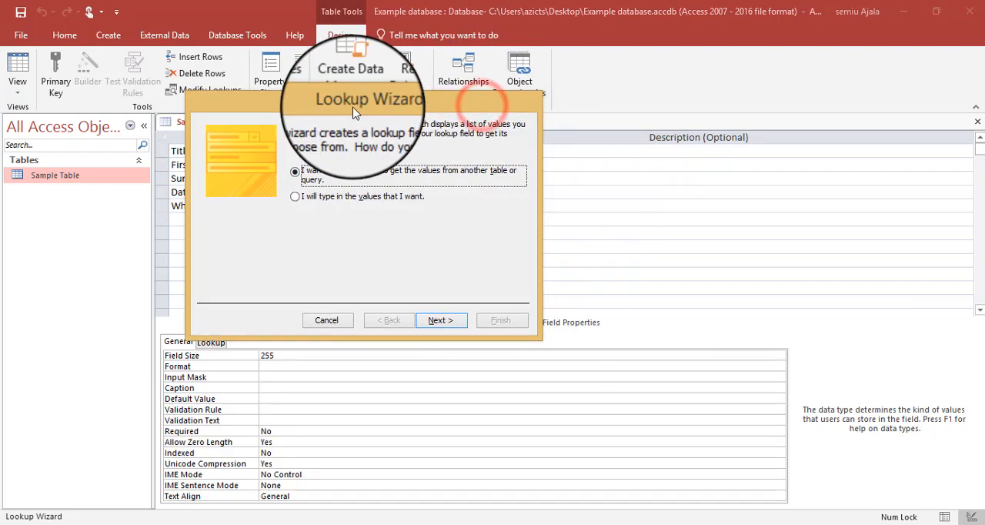
{"action": "left_click", "coordinate": [319, 199]}
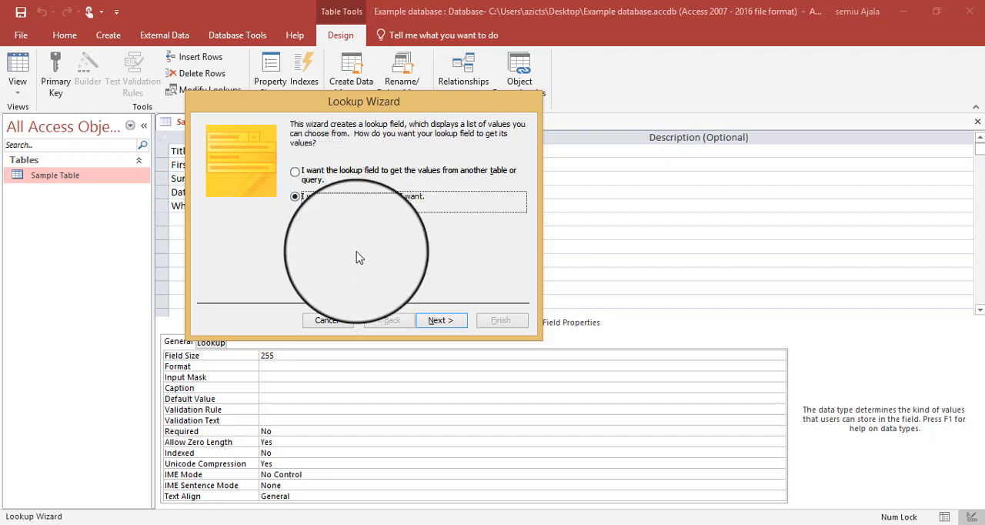
{"action": "left_click", "coordinate": [433, 322]}
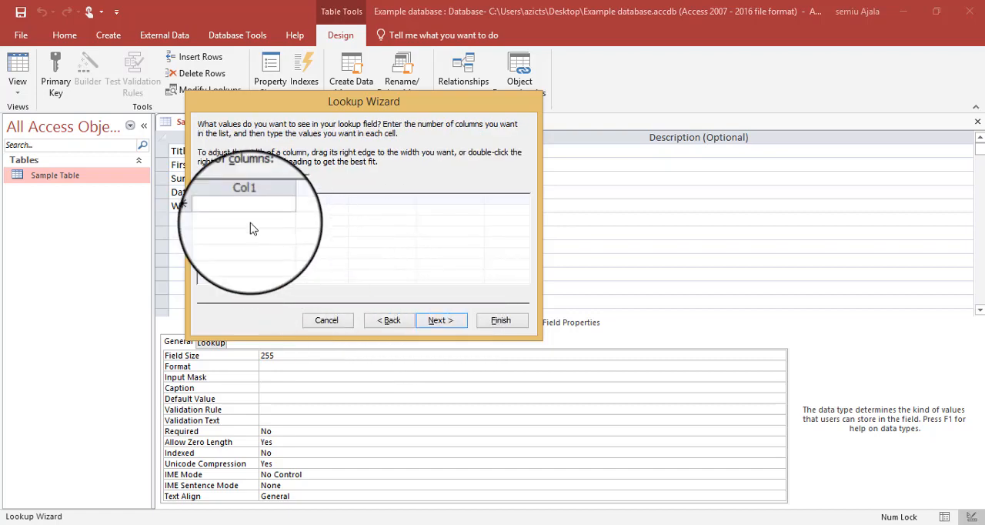
- Enter Married, Single and Divorced as the values in the single lookup column
{"action": "left_click", "coordinate": [236, 213]}
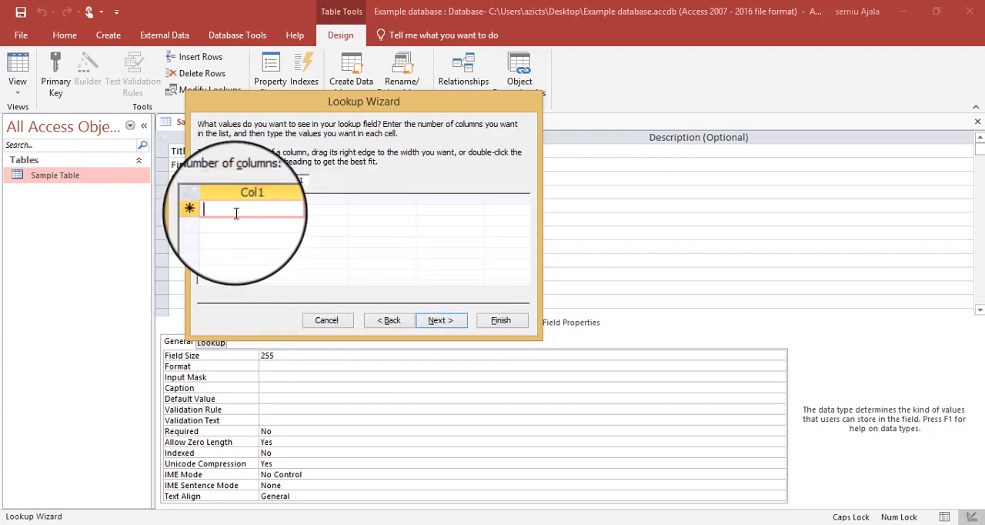
{"action": "type", "text": "Married"}
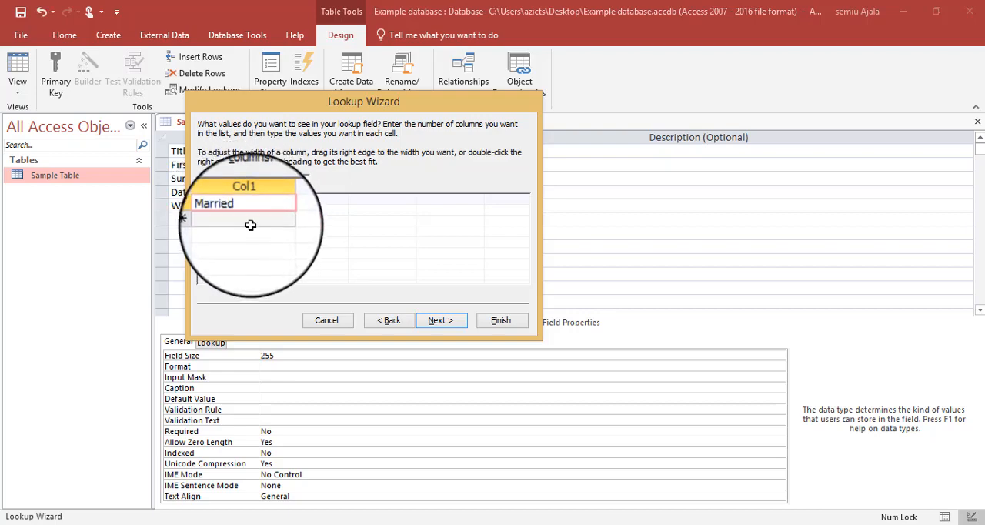
{"action": "left_click", "coordinate": [254, 221]}
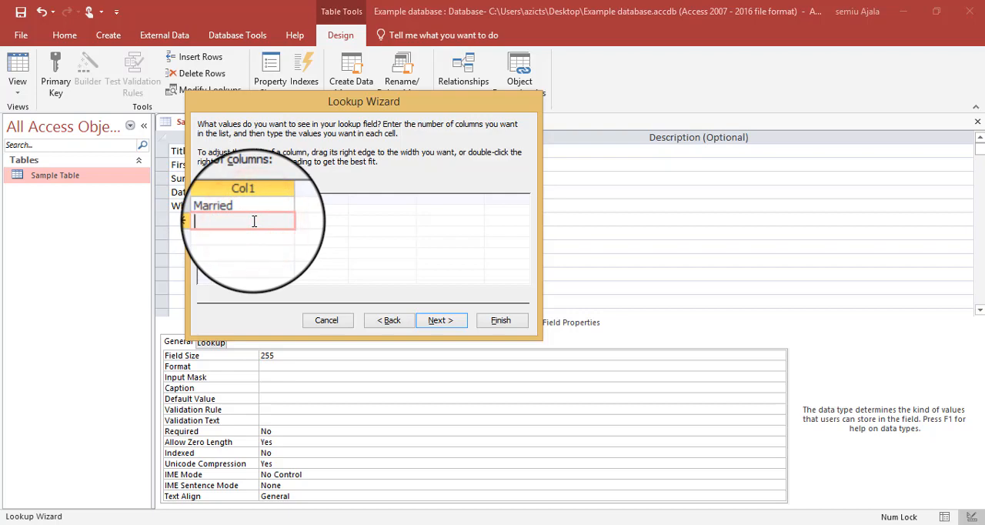
{"action": "type", "text": "S"}
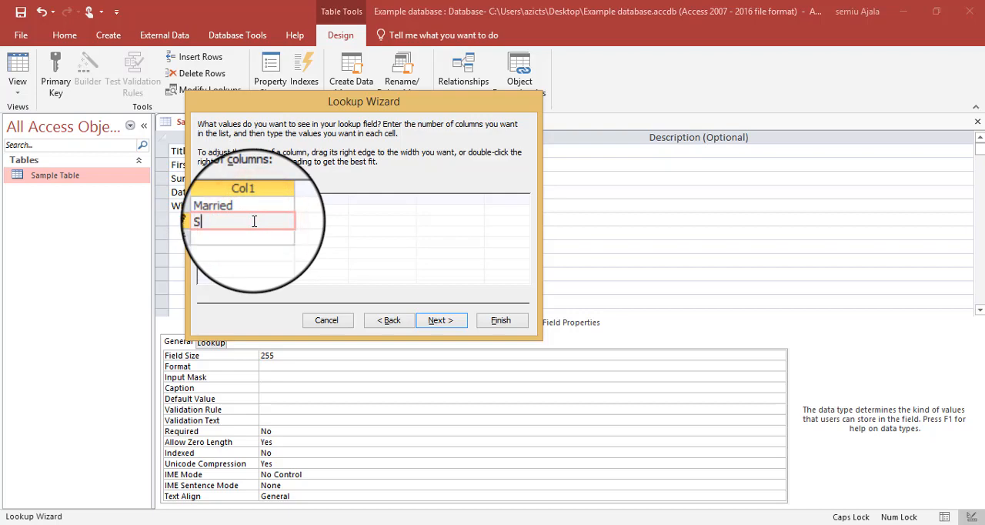
{"action": "type", "text": "ingle"}
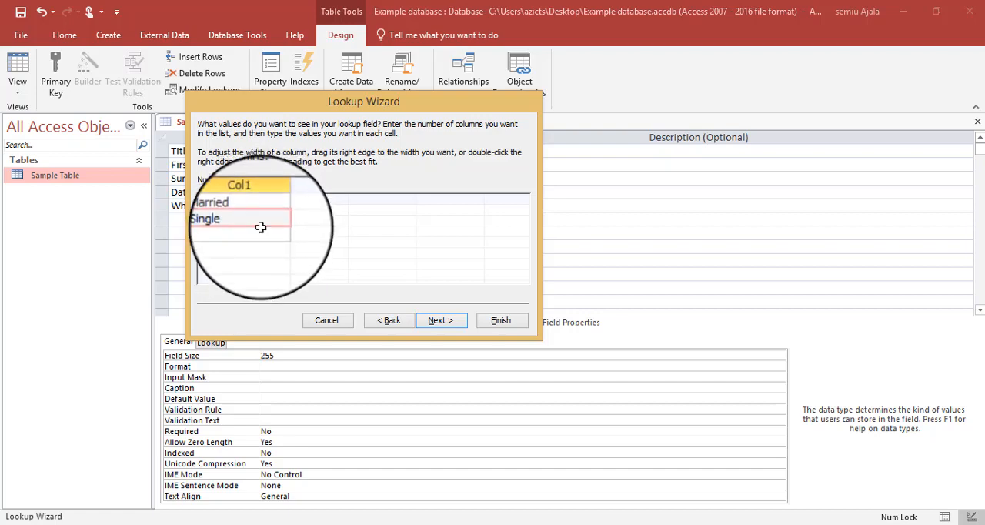
{"action": "left_click", "coordinate": [261, 231]}
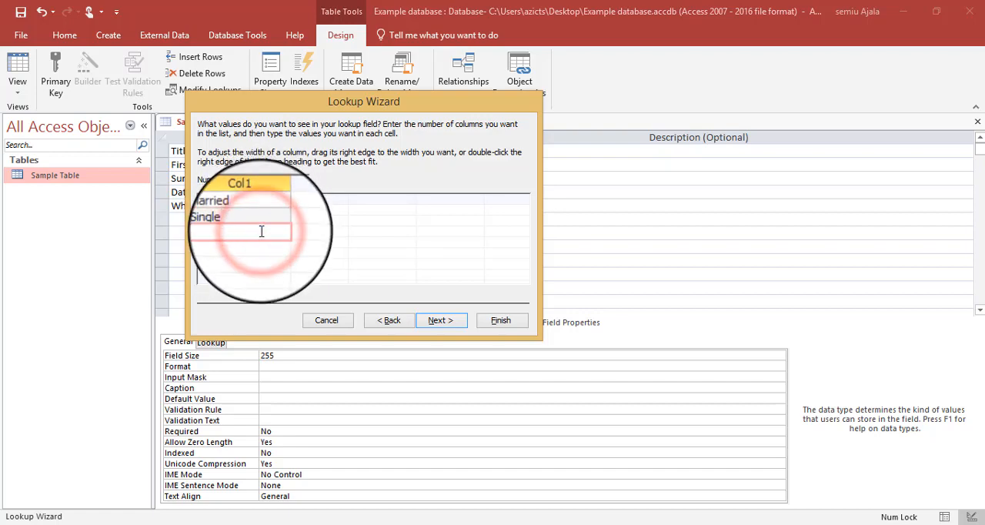
{"action": "type", "text": "D"}
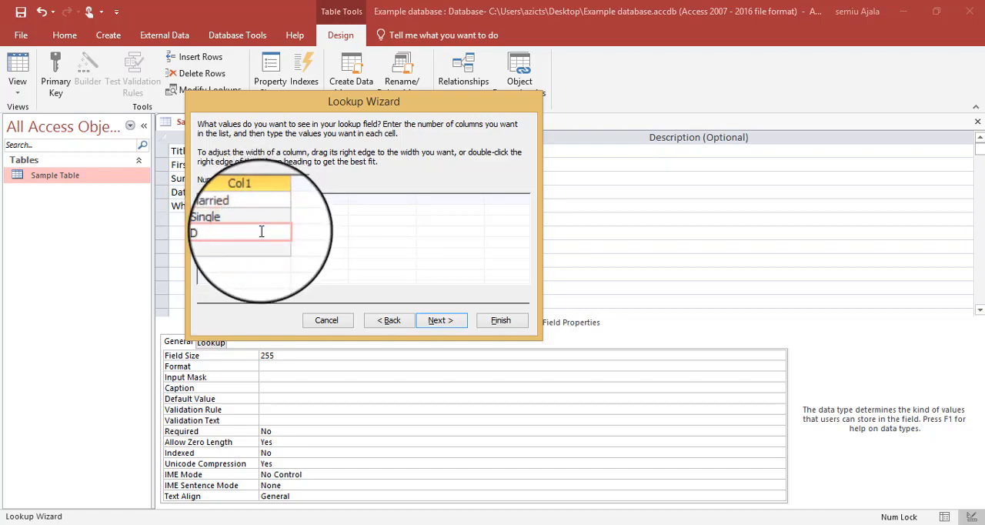
{"action": "type", "text": "ivorced"}
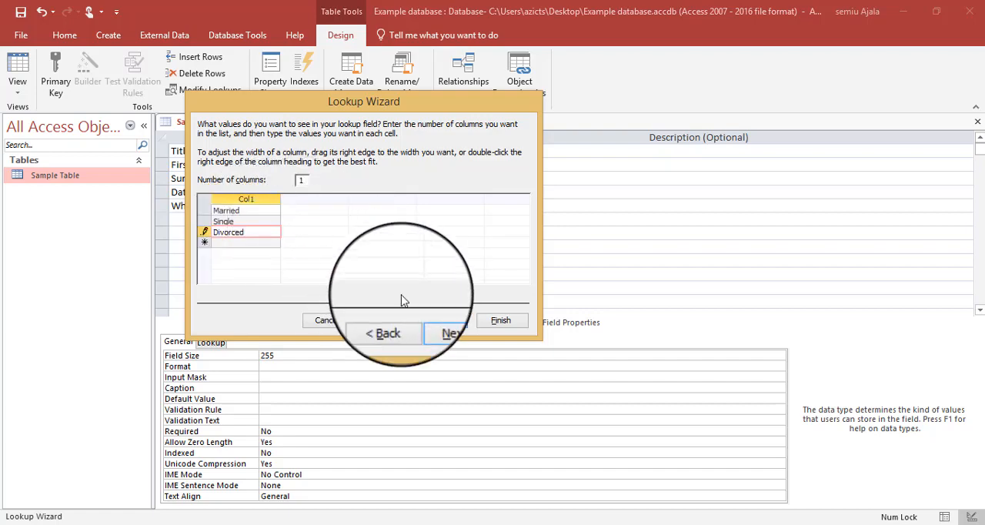
- Limit the marital status lookup's entries to the list and finish the Lookup Wizard
{"action": "left_click", "coordinate": [431, 320]}
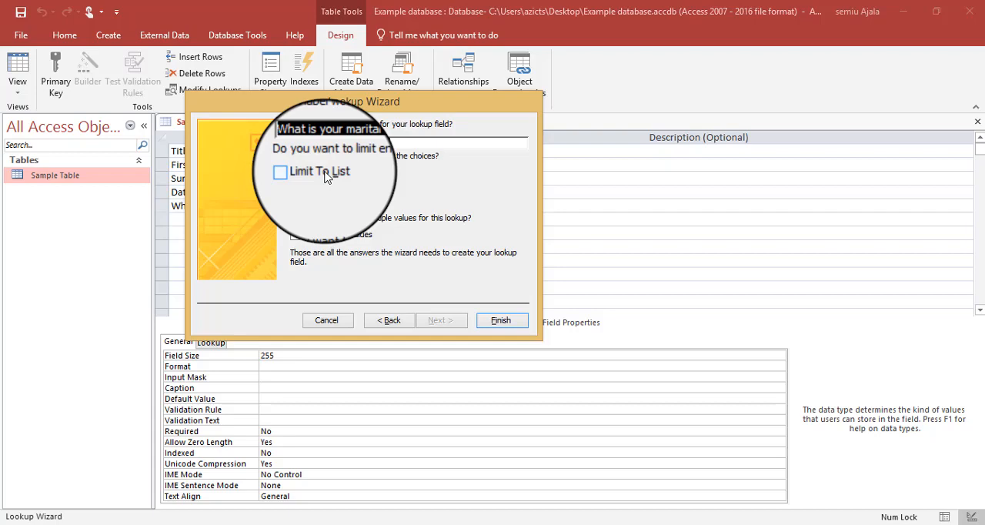
{"action": "left_click", "coordinate": [329, 177]}
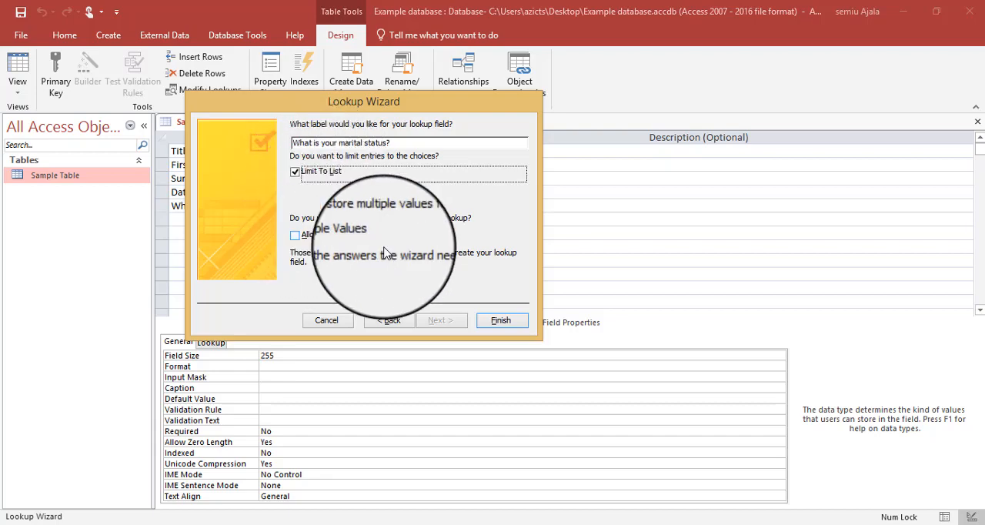
{"action": "left_click", "coordinate": [497, 321]}
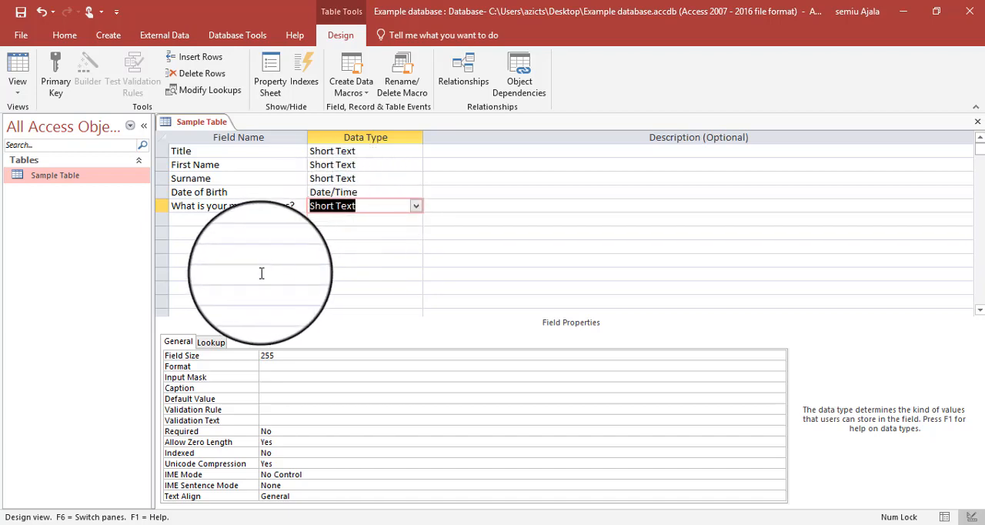
- Check the row source in the marital status field's lookup properties and save Sample Table
{"action": "left_click", "coordinate": [217, 347]}
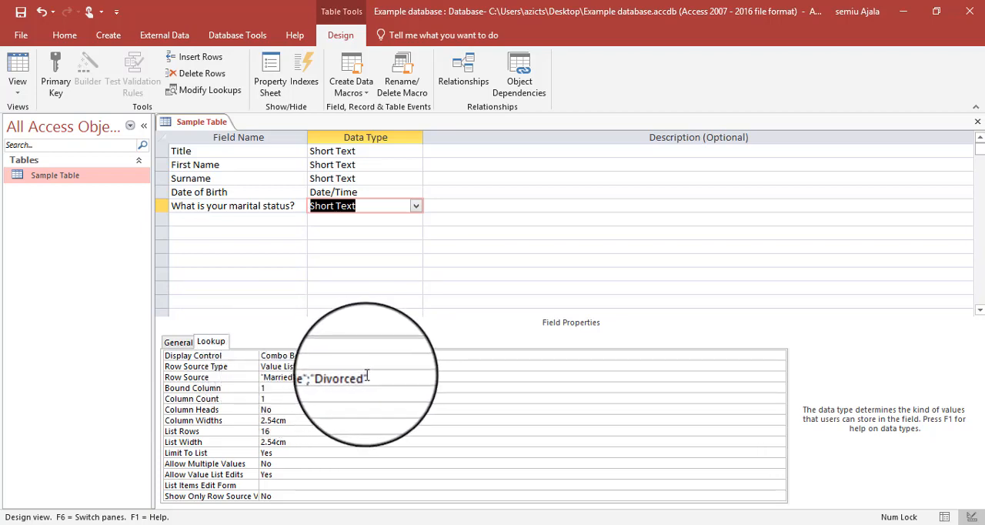
{"action": "left_click_drag", "start_coordinate": [367, 375], "coordinate": [254, 375]}
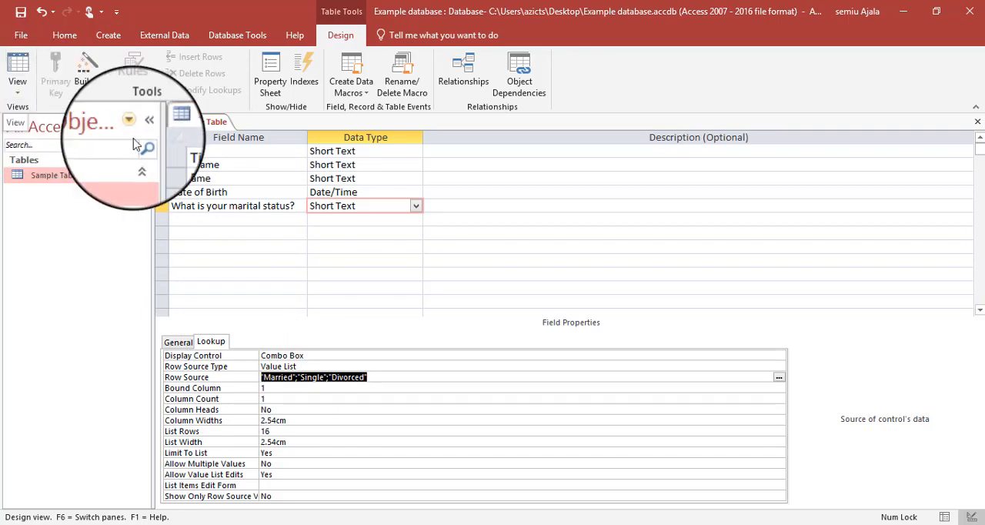
{"action": "right_click", "coordinate": [198, 126]}
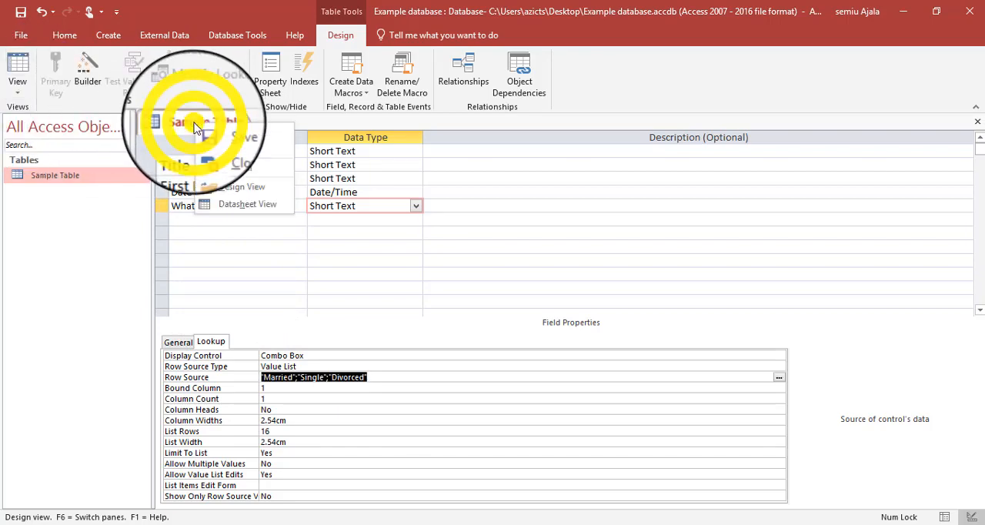
{"action": "left_click", "coordinate": [214, 137]}
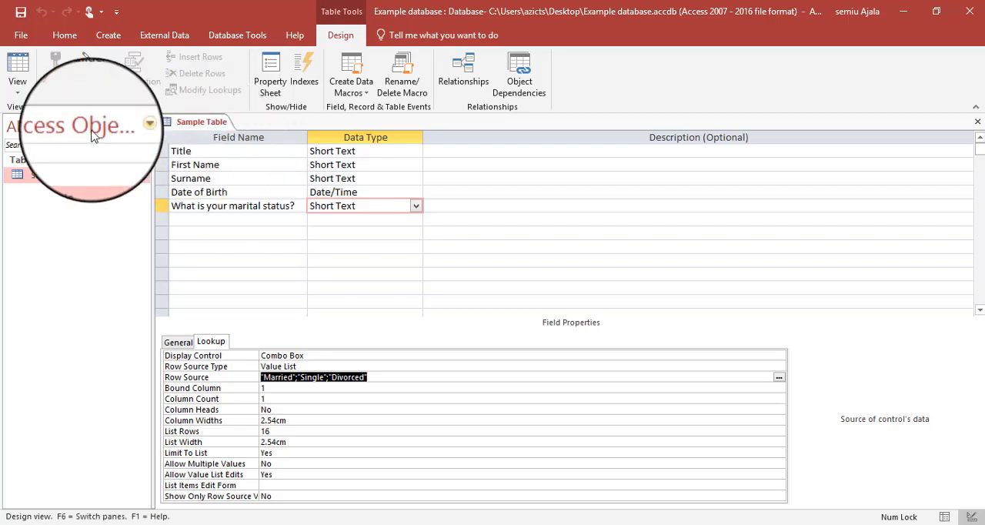
- In Datasheet View, widen the "What is your marital status?" column to show its full heading and open its list of choices
{"action": "left_click", "coordinate": [24, 91]}
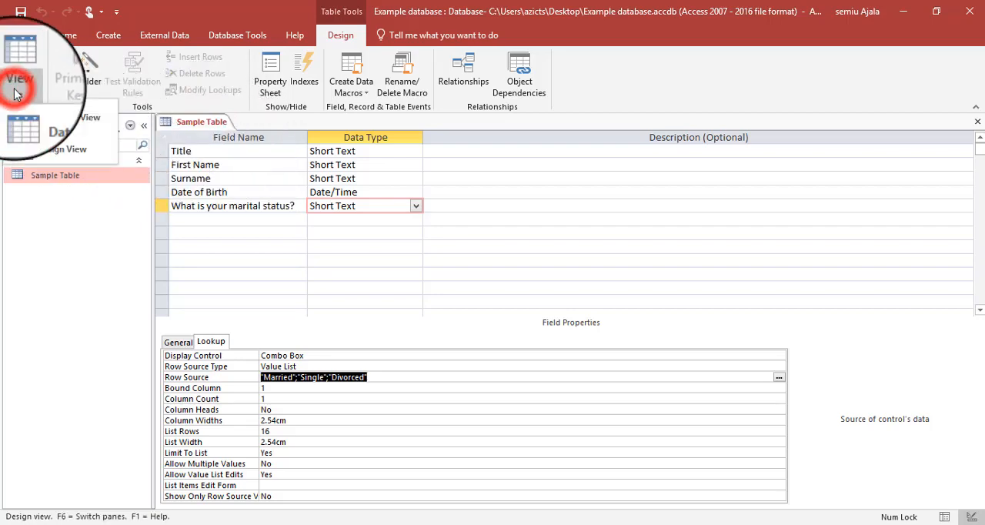
{"action": "left_click", "coordinate": [52, 124]}
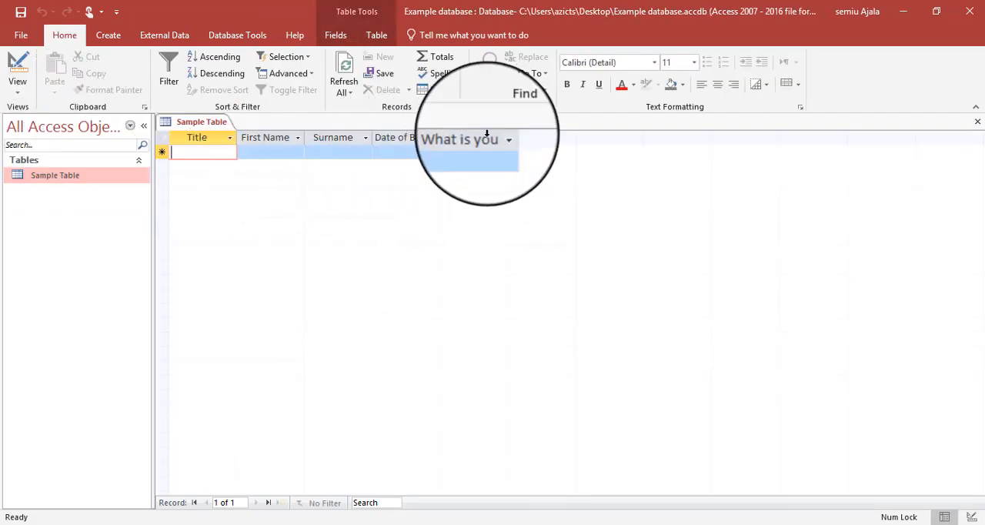
{"action": "left_click_drag", "start_coordinate": [508, 136], "coordinate": [611, 128]}
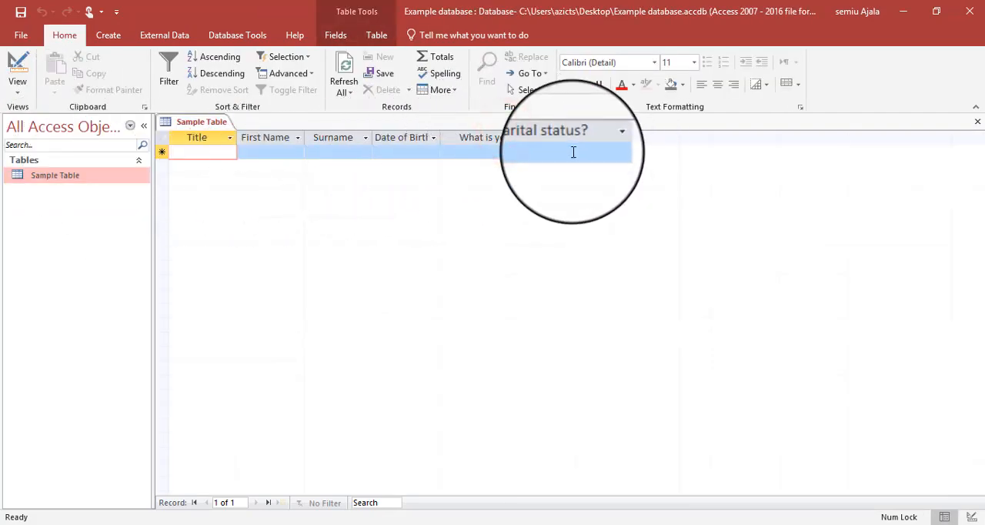
{"action": "left_click", "coordinate": [569, 153]}
{"action": "left_click", "coordinate": [605, 153]}
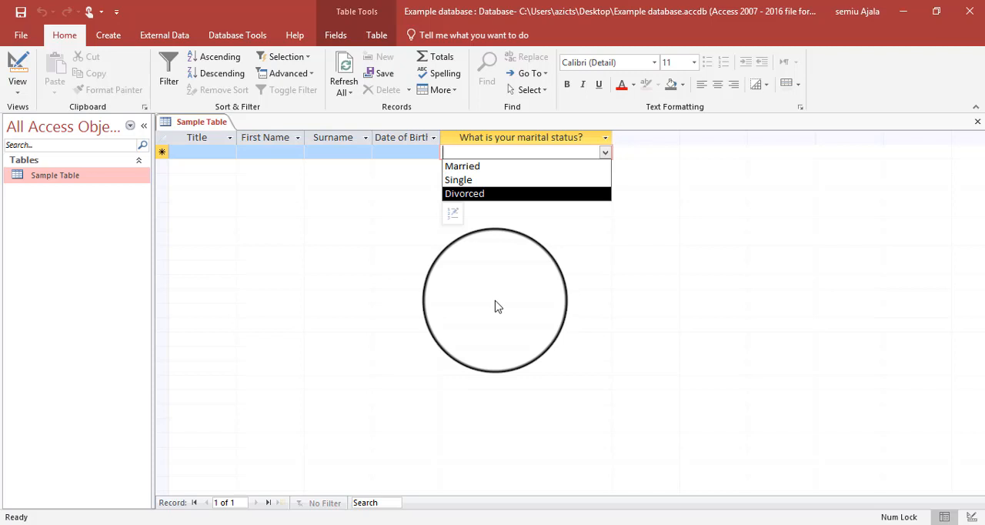
- Return to Design View and set the Title field's Field Size to 20
{"action": "left_click", "coordinate": [16, 83]}
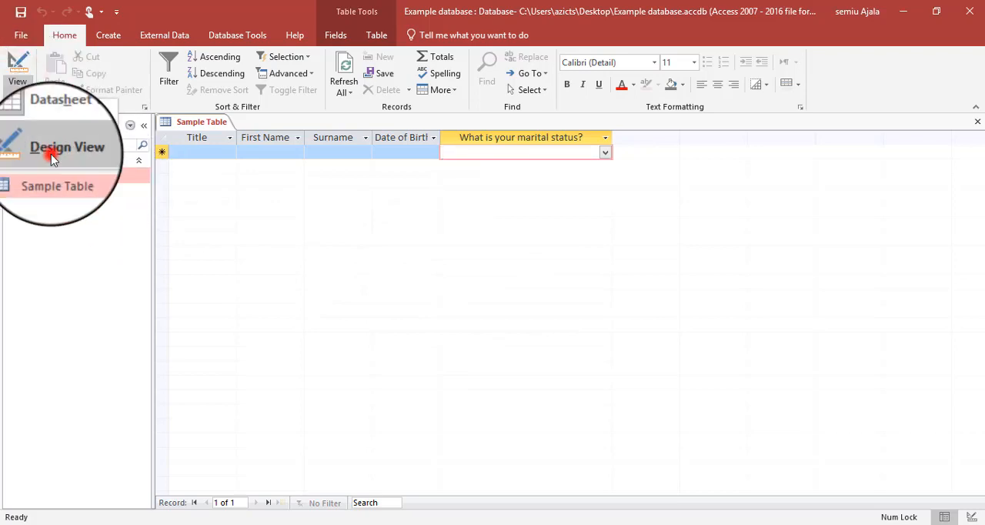
{"action": "left_click", "coordinate": [53, 157]}
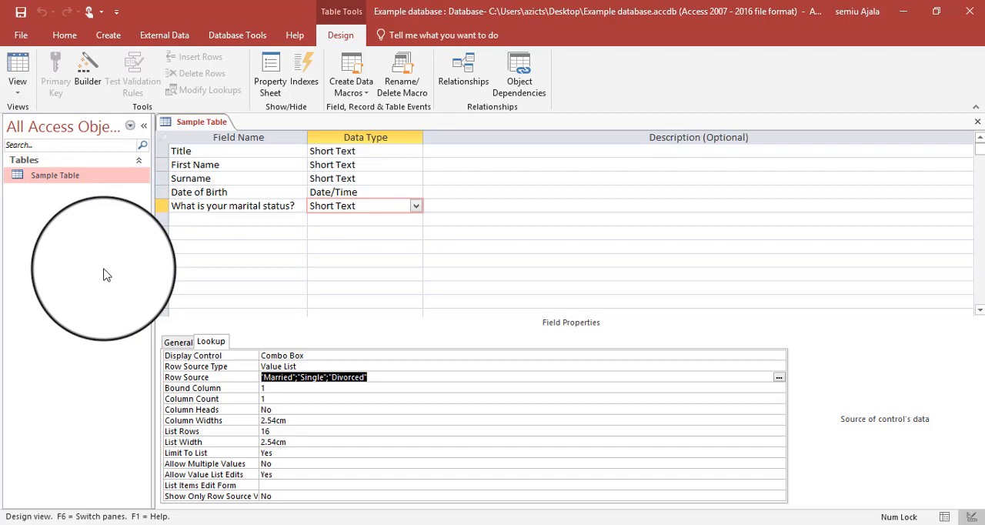
{"action": "left_click", "coordinate": [364, 150]}
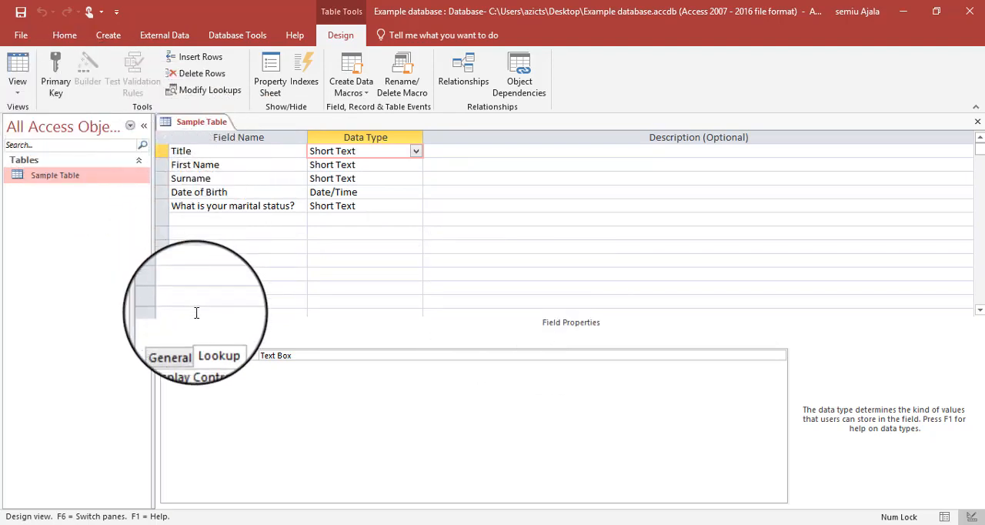
{"action": "left_click", "coordinate": [183, 344]}
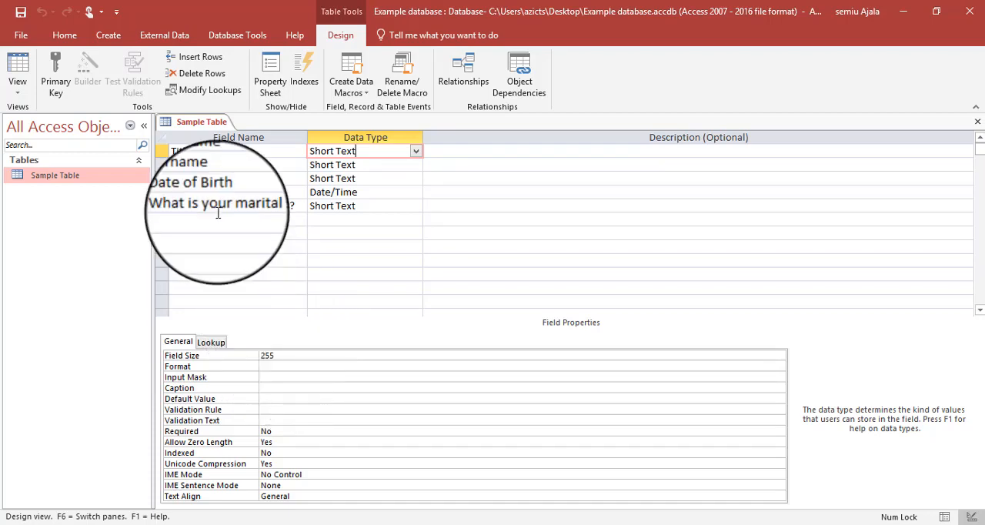
{"action": "left_click", "coordinate": [285, 352]}
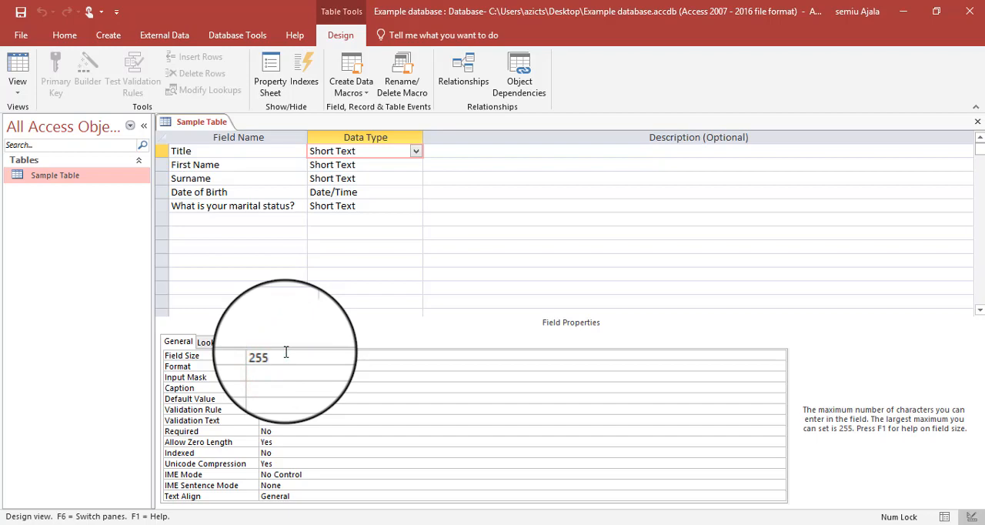
{"action": "key", "text": "BackSpace"}
{"action": "key", "text": "BackSpace"}
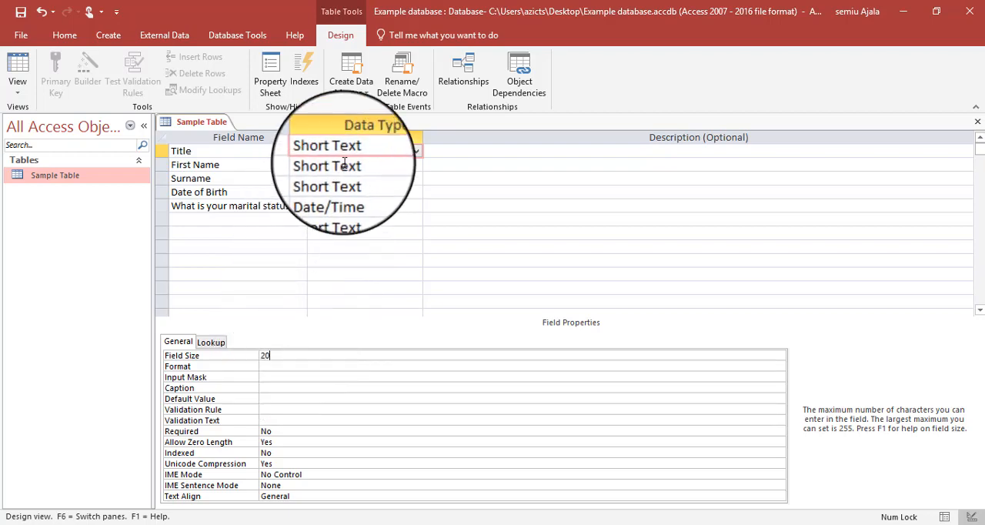
- Set the First Name field's Field Size to 50
{"action": "left_click", "coordinate": [339, 164]}
{"action": "left_click", "coordinate": [298, 354]}
{"action": "key", "text": "BackSpace"}
{"action": "key", "text": "BackSpace"}
{"action": "key", "text": "BackSpace"}
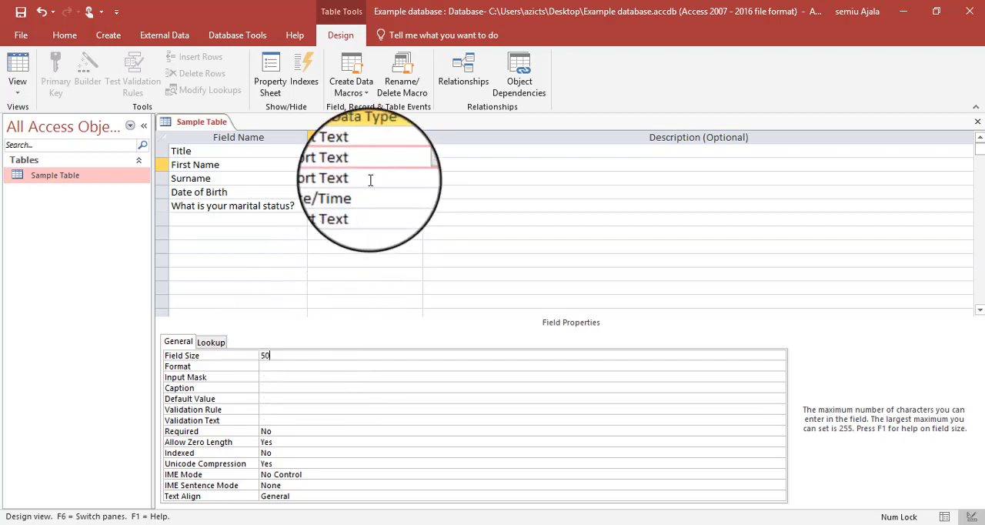
- Set the Surname field's Field Size to 50
{"action": "left_click", "coordinate": [370, 179]}
{"action": "left_click", "coordinate": [286, 356]}
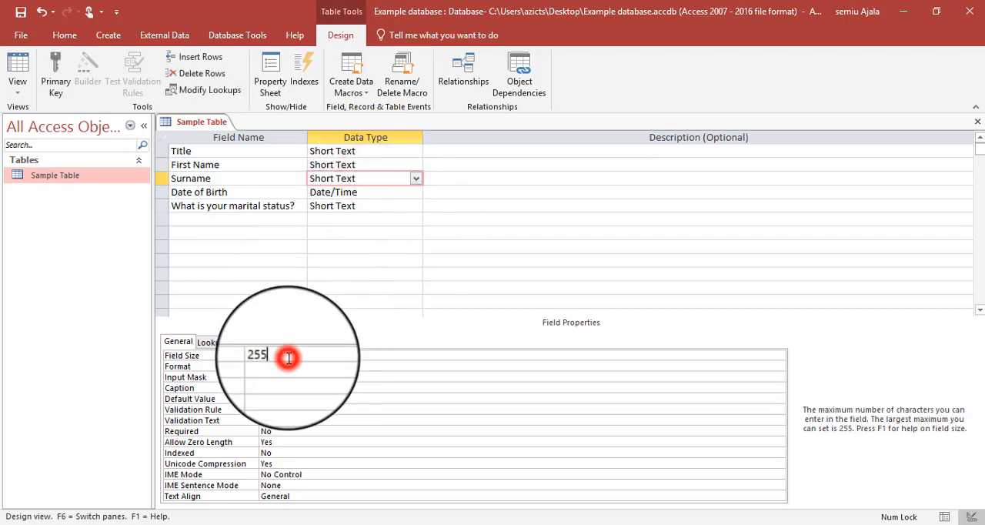
{"action": "key", "text": "BackSpace"}
{"action": "key", "text": "BackSpace"}
{"action": "key", "text": "BackSpace"}
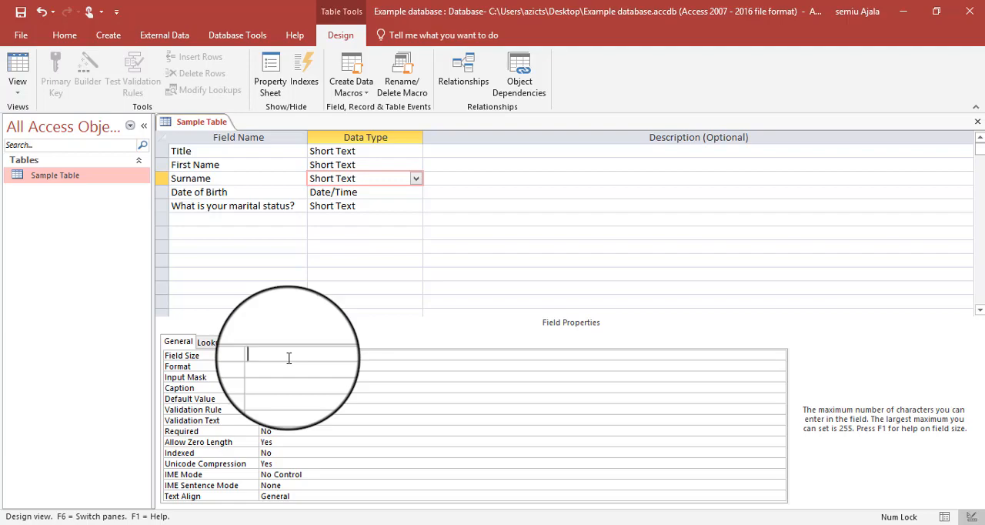
- Review the available display formats for the Date of Birth field without choosing one
{"action": "left_click", "coordinate": [359, 193]}
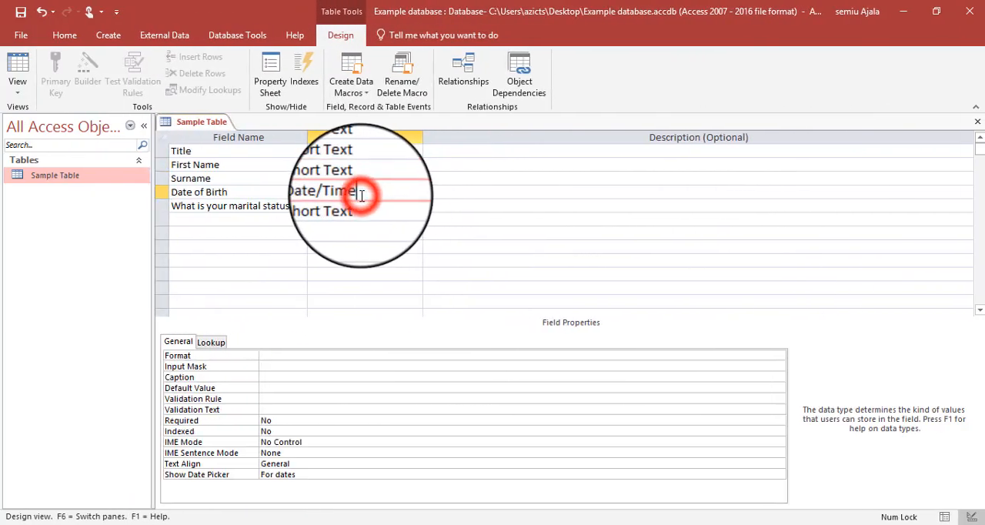
{"action": "left_click", "coordinate": [273, 356]}
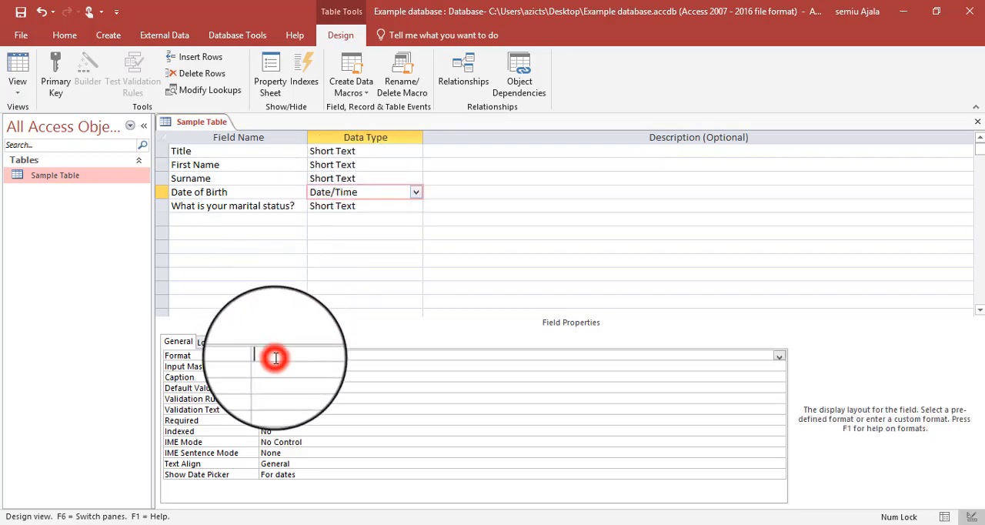
{"action": "left_click", "coordinate": [779, 356]}
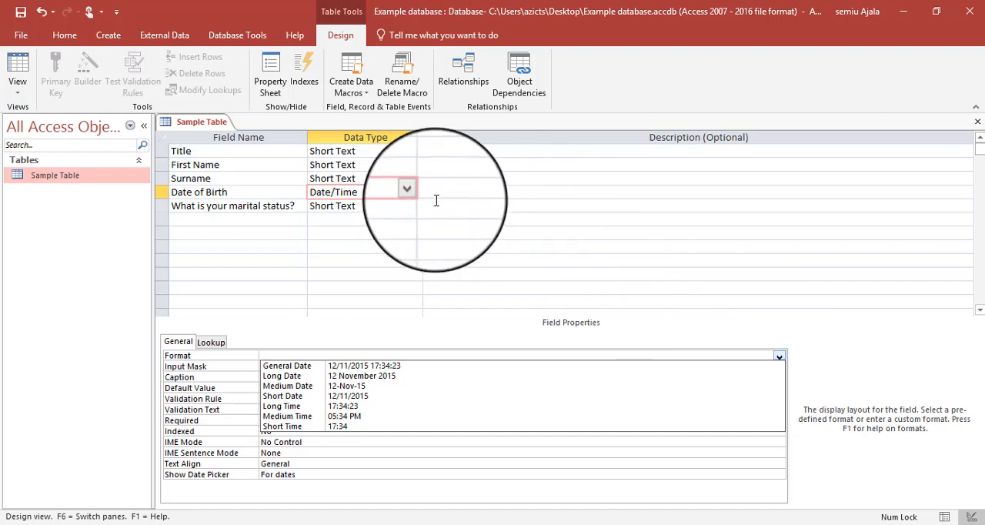
{"action": "left_click", "coordinate": [383, 192]}
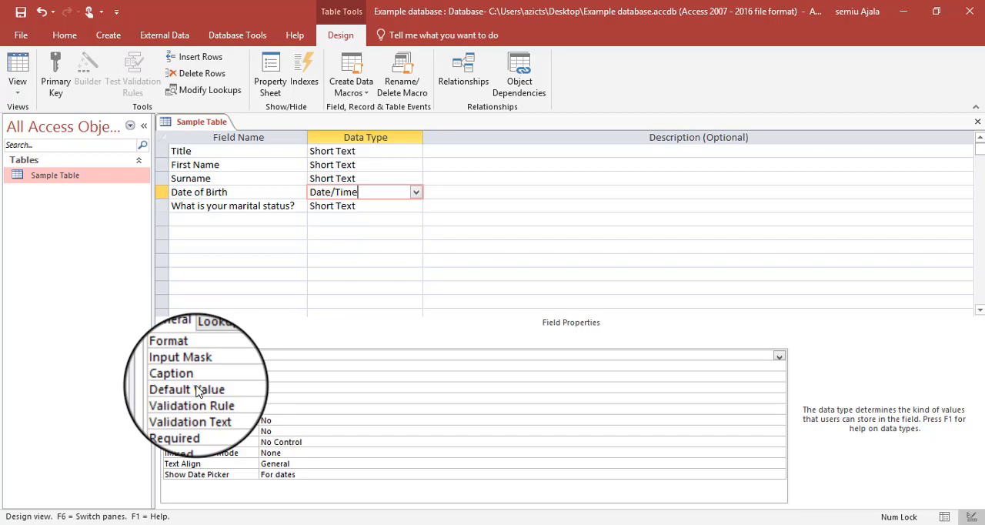
- Save Sample Table's design changes and check the table in Datasheet View before returning to Design View
{"action": "right_click", "coordinate": [193, 122]}
{"action": "left_click", "coordinate": [215, 135]}
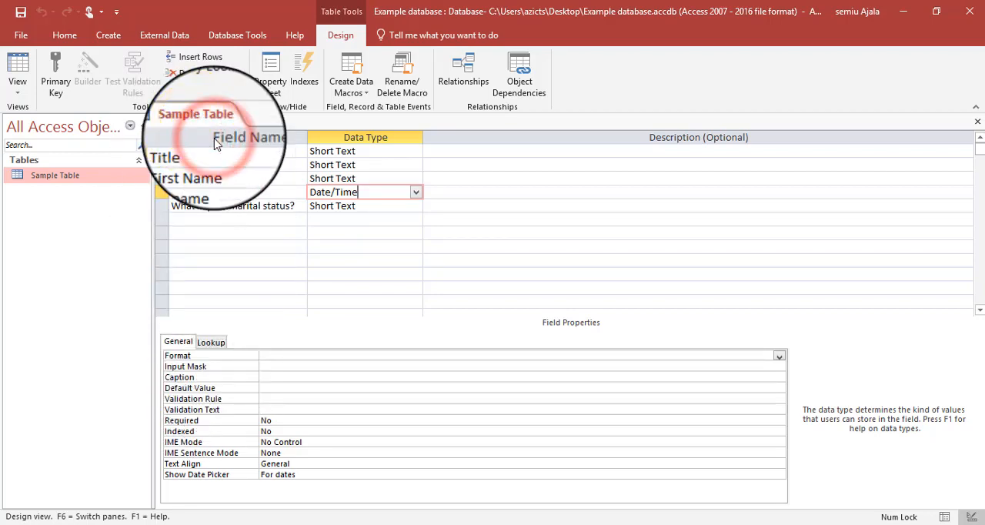
{"action": "double_click", "coordinate": [84, 175]}
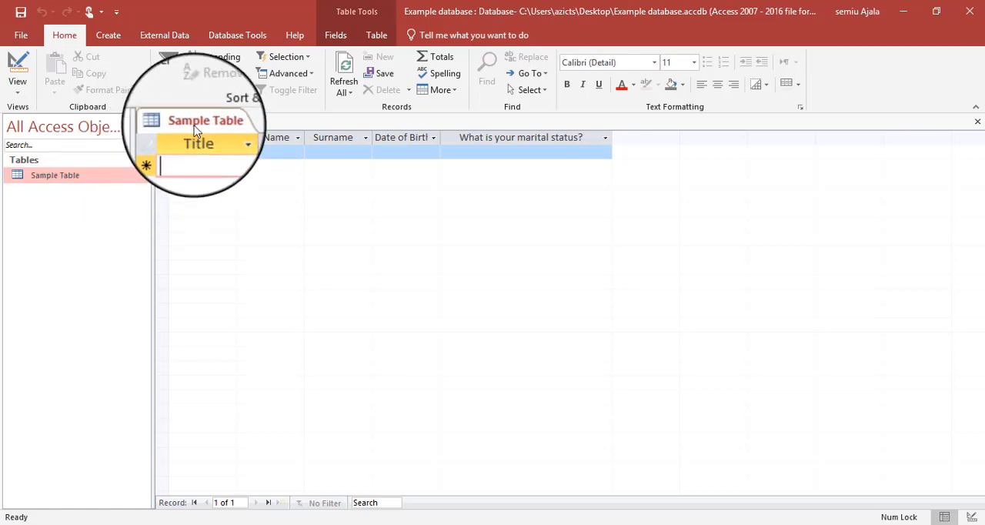
{"action": "left_click", "coordinate": [17, 86]}
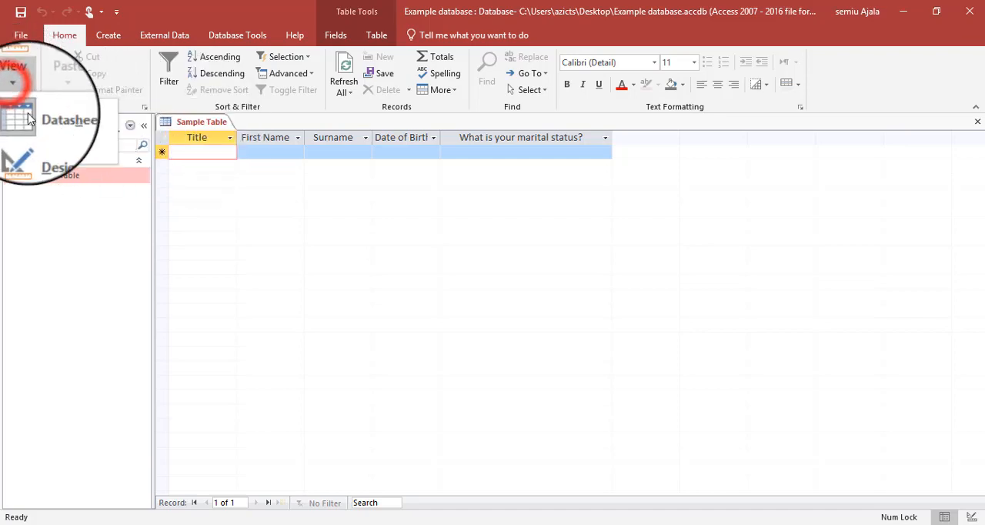
{"action": "left_click", "coordinate": [43, 145]}
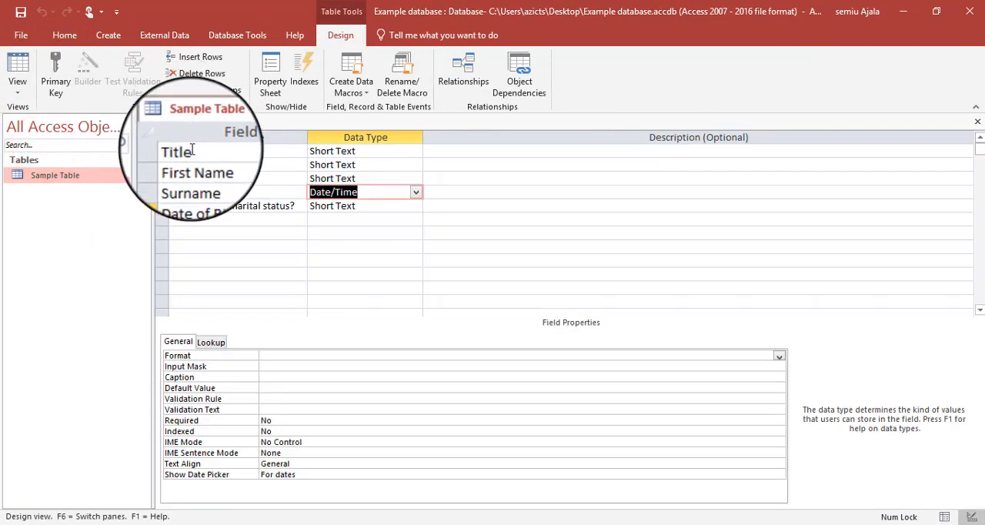